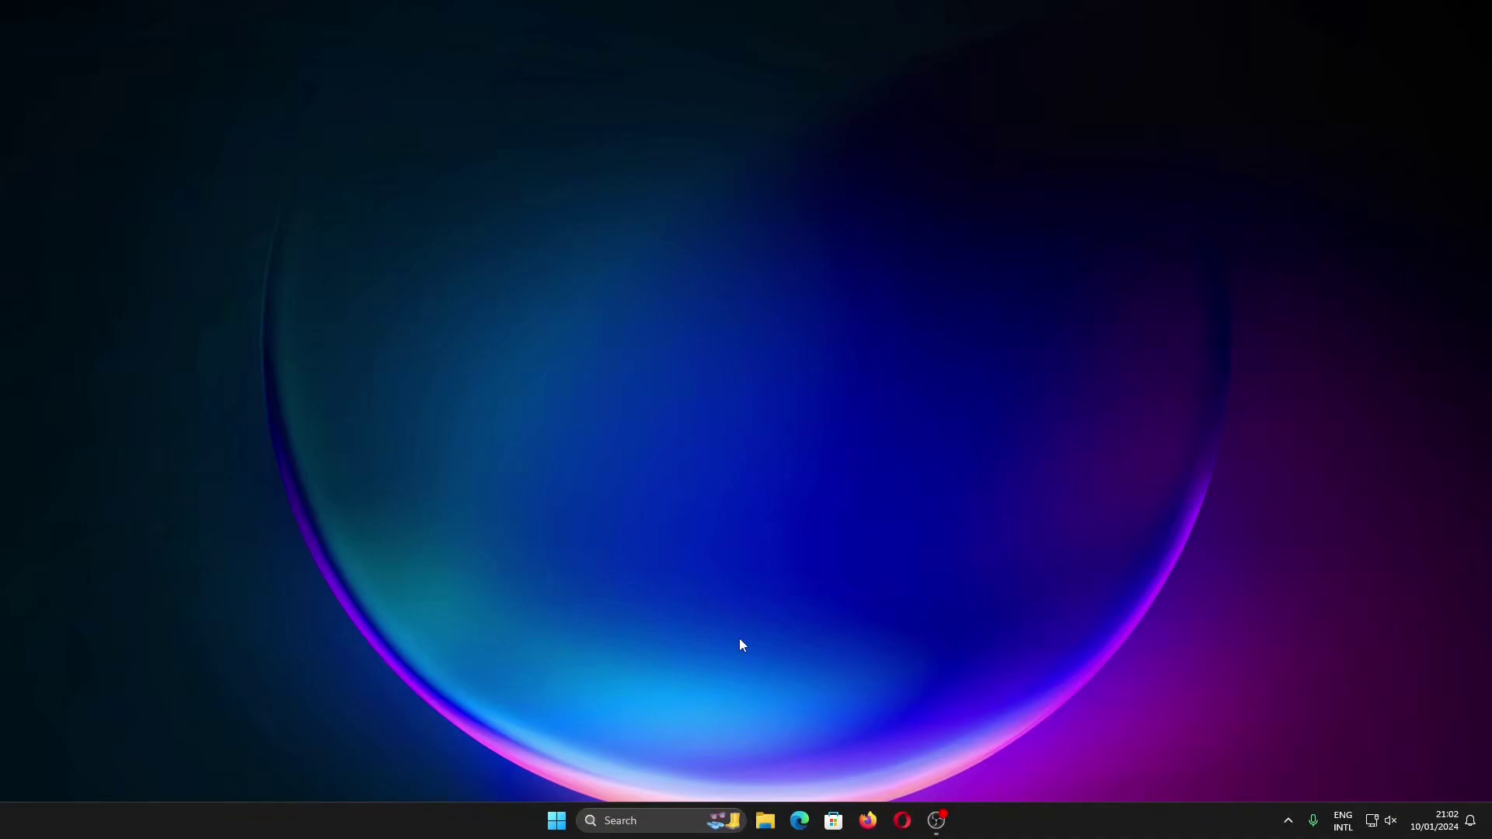
# - Open NVIDIA Control Panel from the hidden notification-area icons and close it again
pyautogui.click(1288, 821)
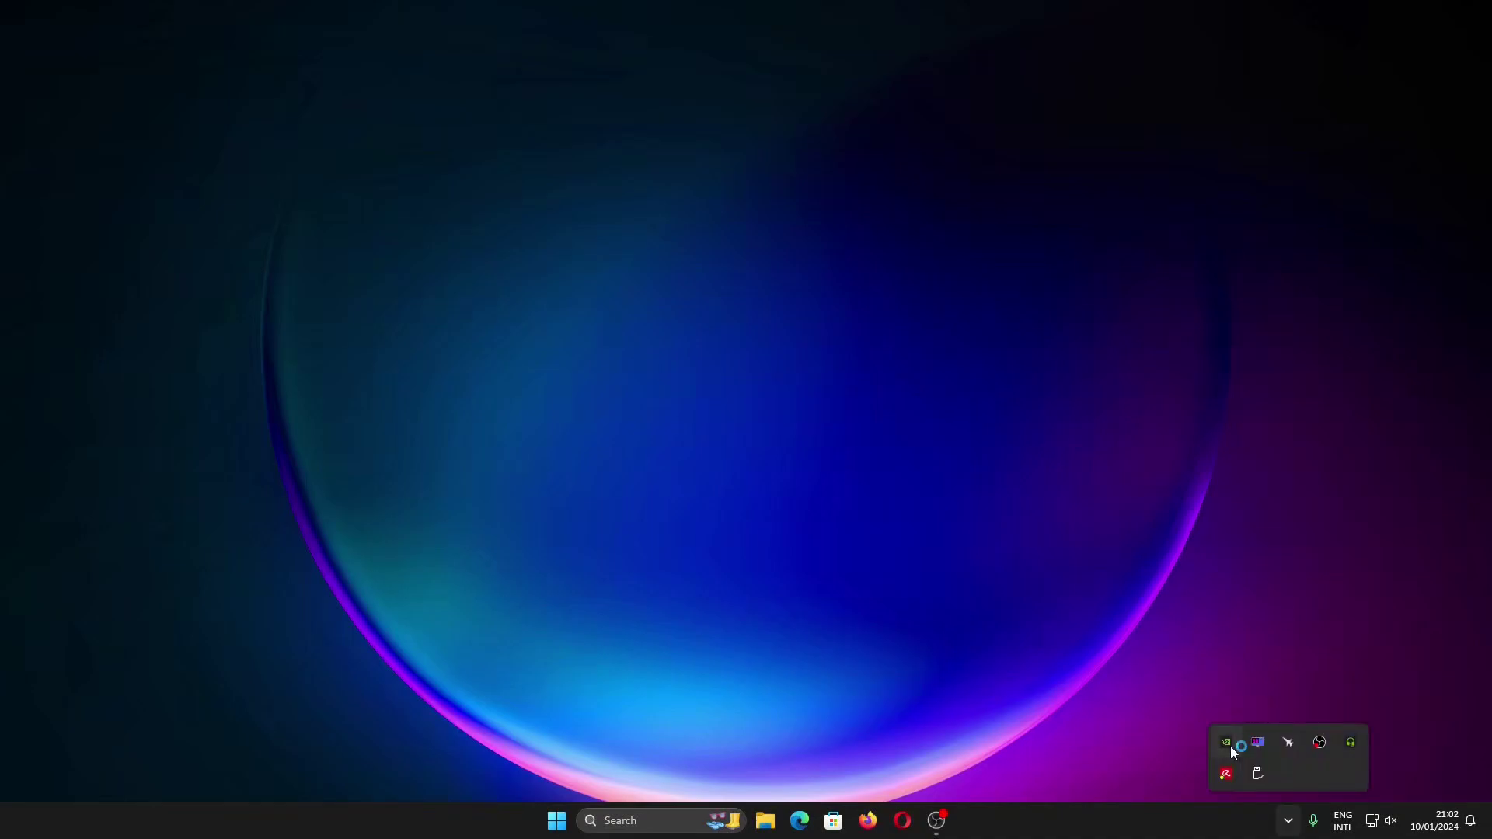
pyautogui.doubleClick(1226, 743)
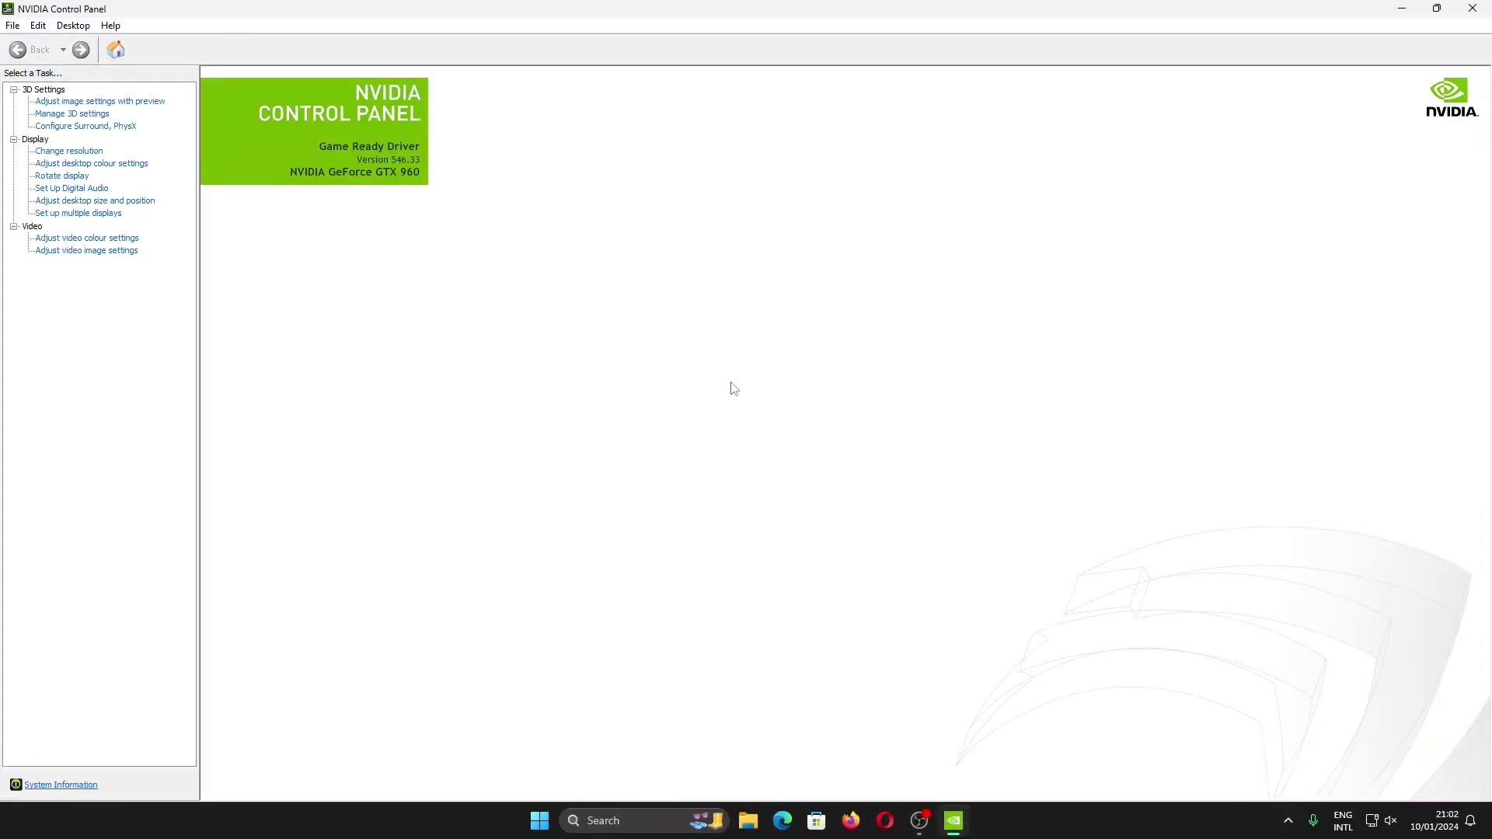
pyautogui.click(1472, 8)
# - Switch to File Explorer and browse This PC
pyautogui.click(766, 821)
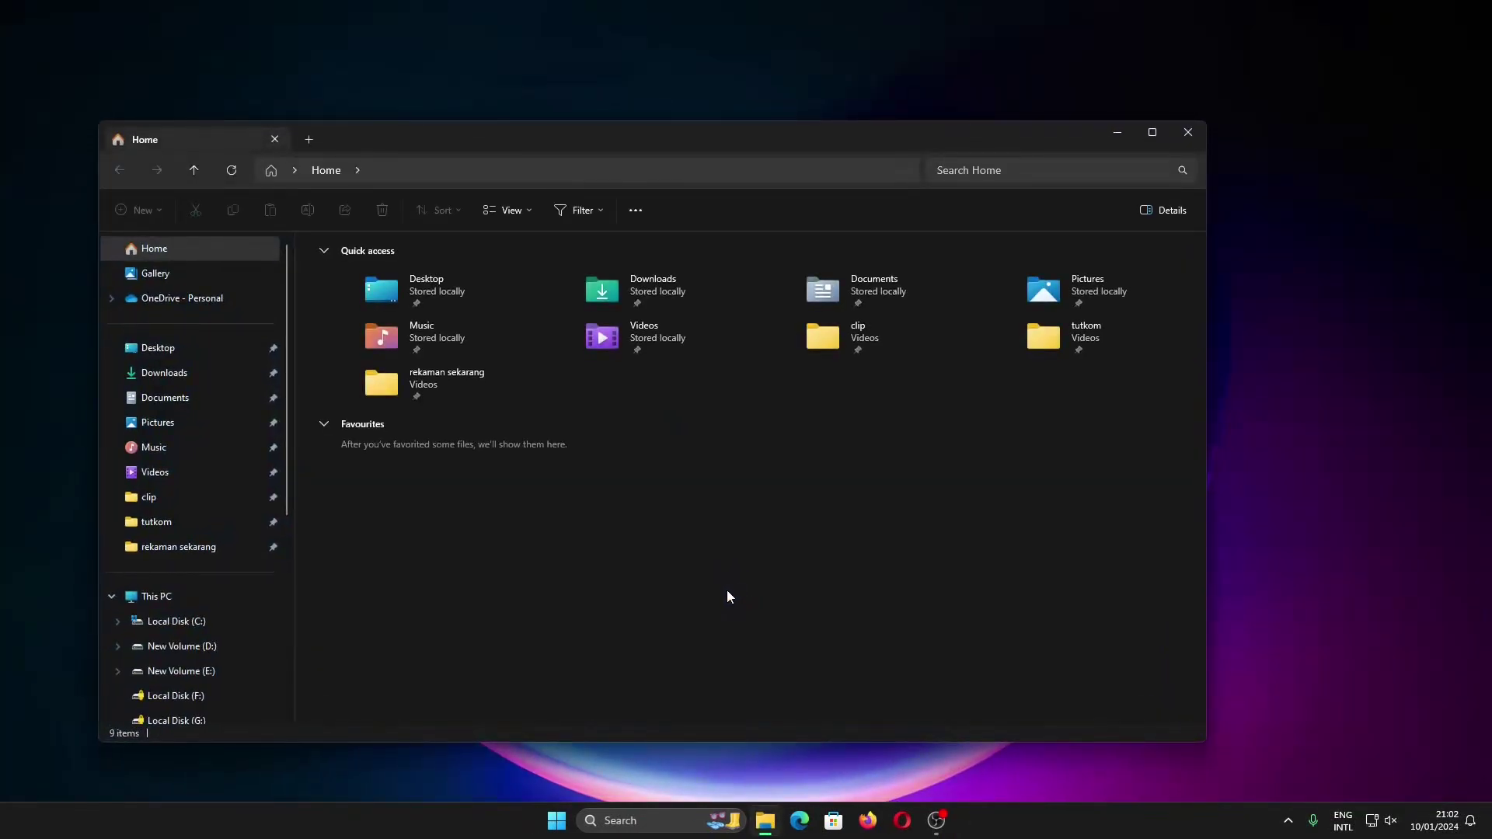
pyautogui.click(262, 595)
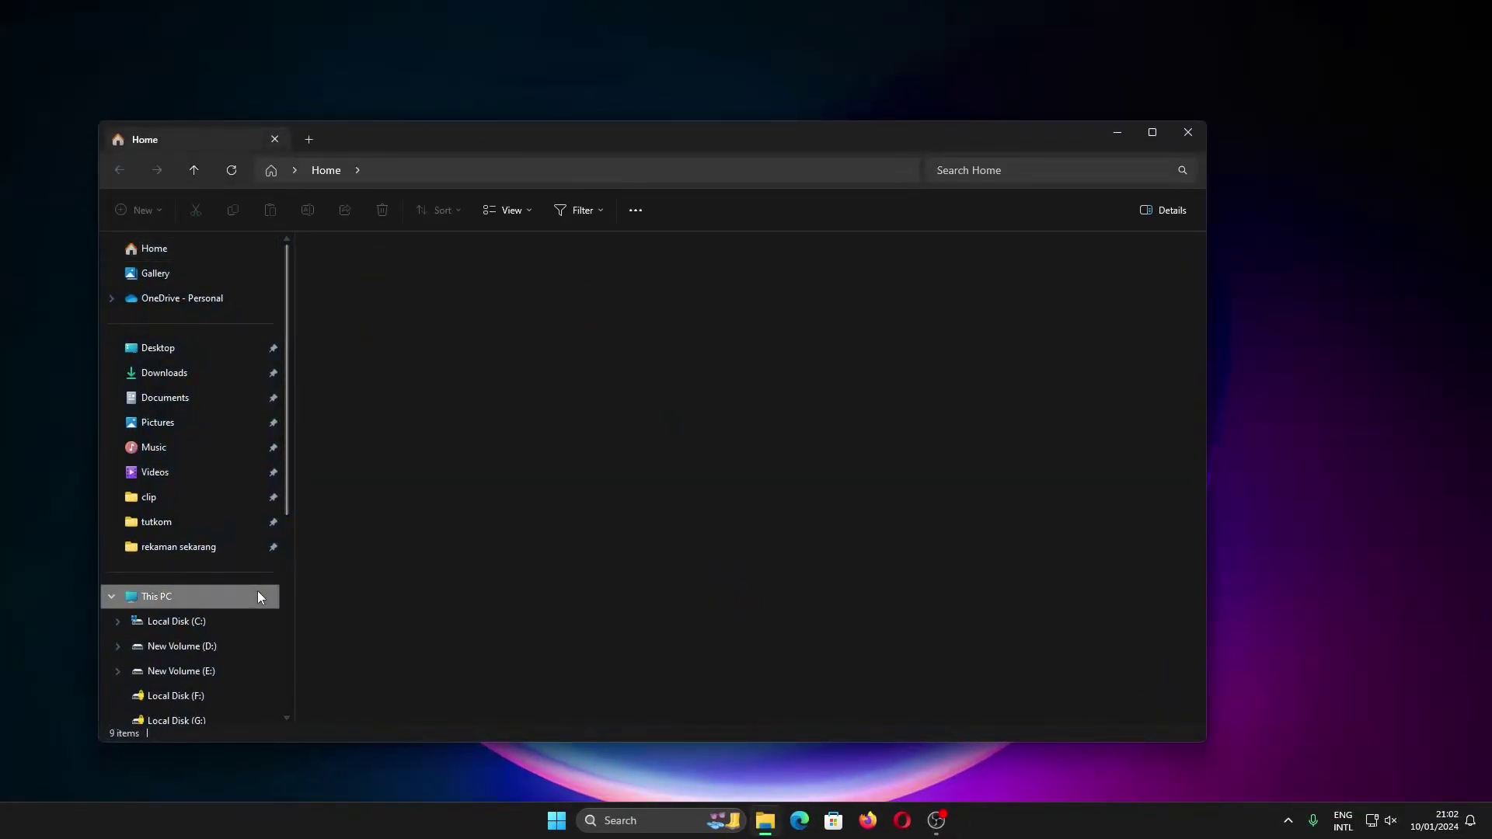
pyautogui.click(395, 290)
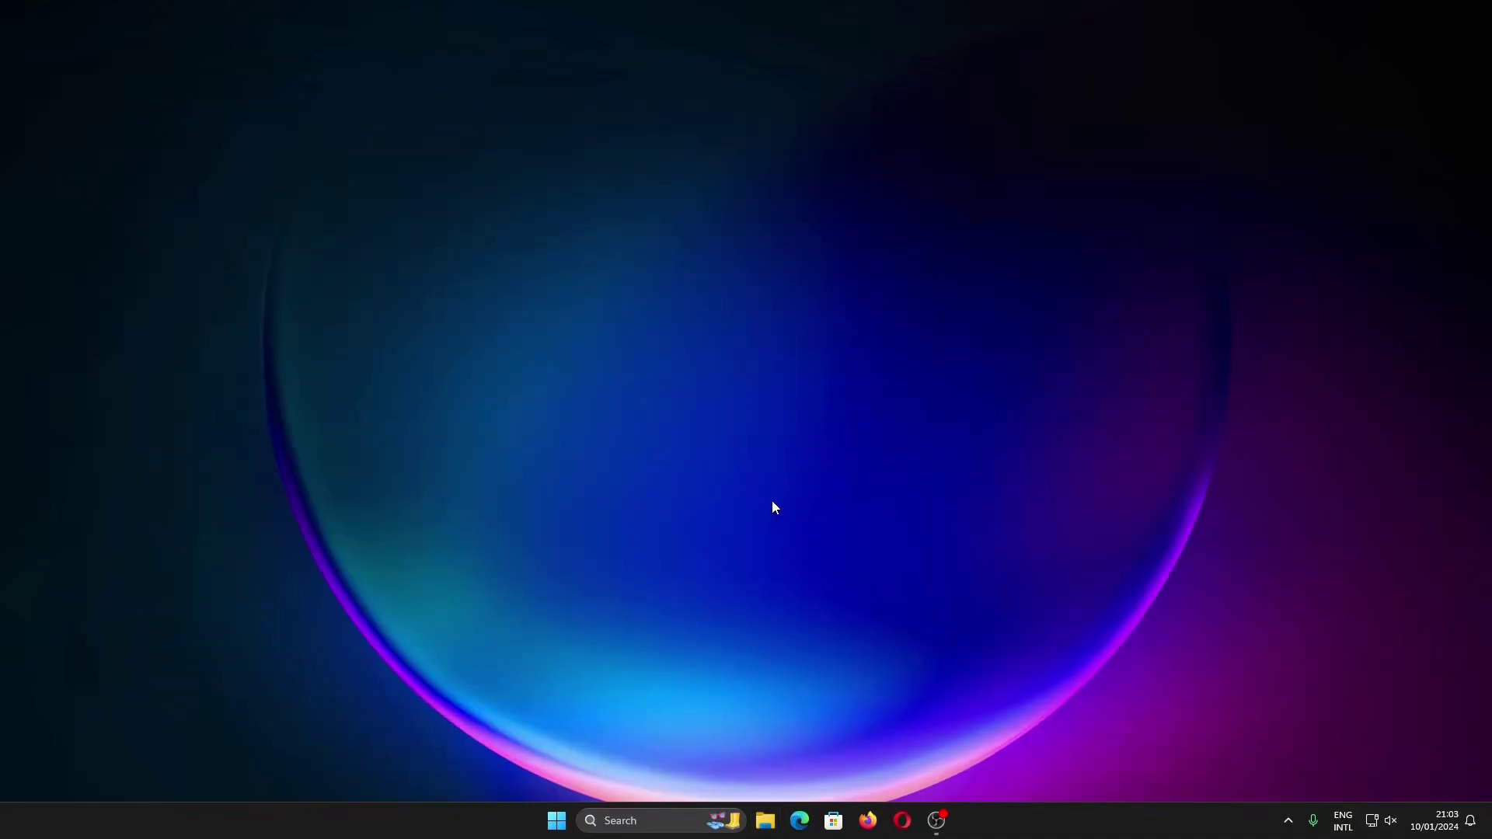
# - Check the hidden notification-area icons for NVIDIA, and launch NVIDIA Control Panel through a Windows search for "nvidia"
pyautogui.click(1288, 821)
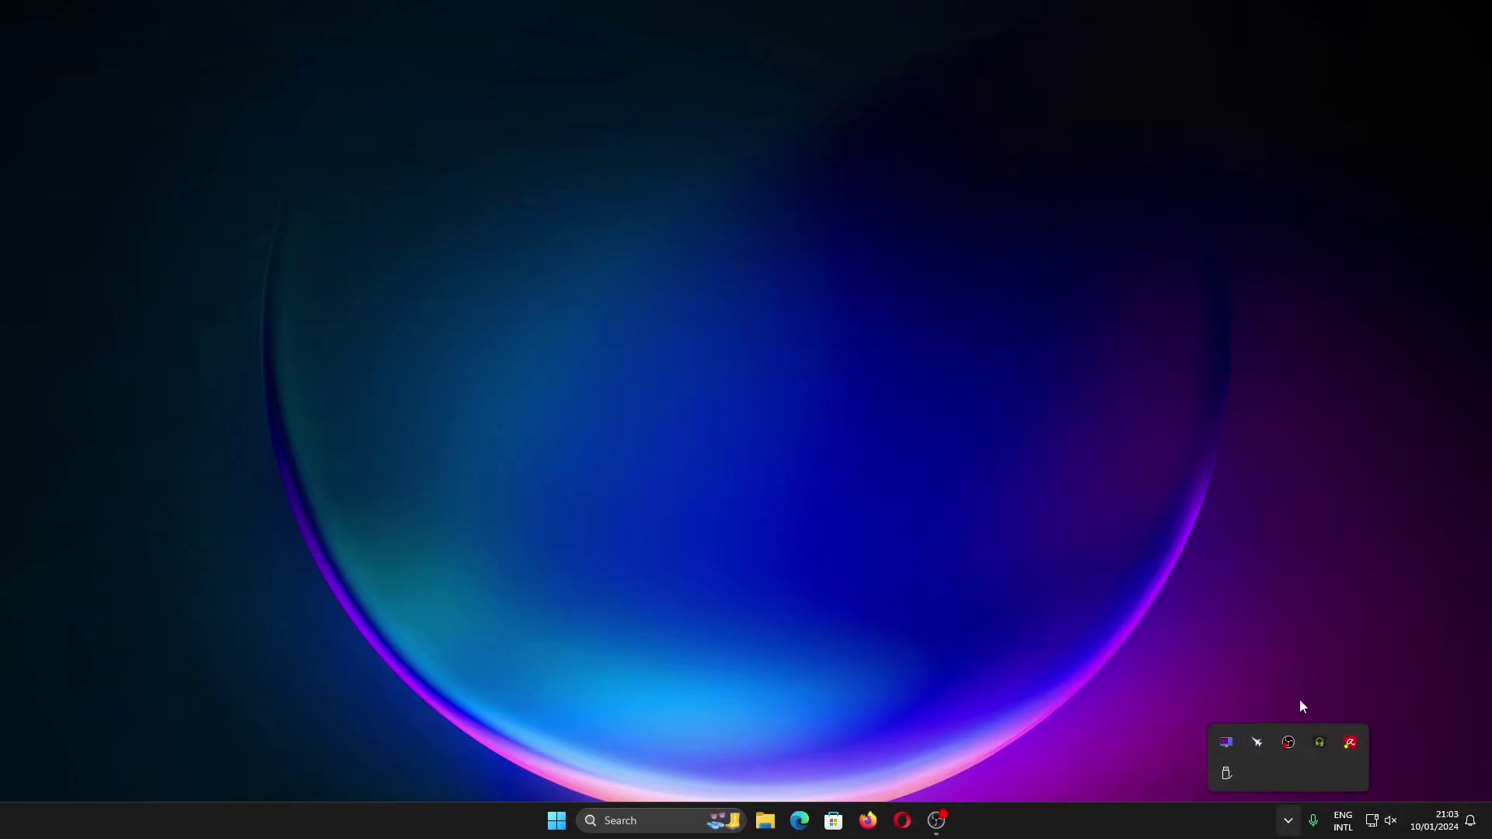
pyautogui.click(817, 556)
pyautogui.click(558, 821)
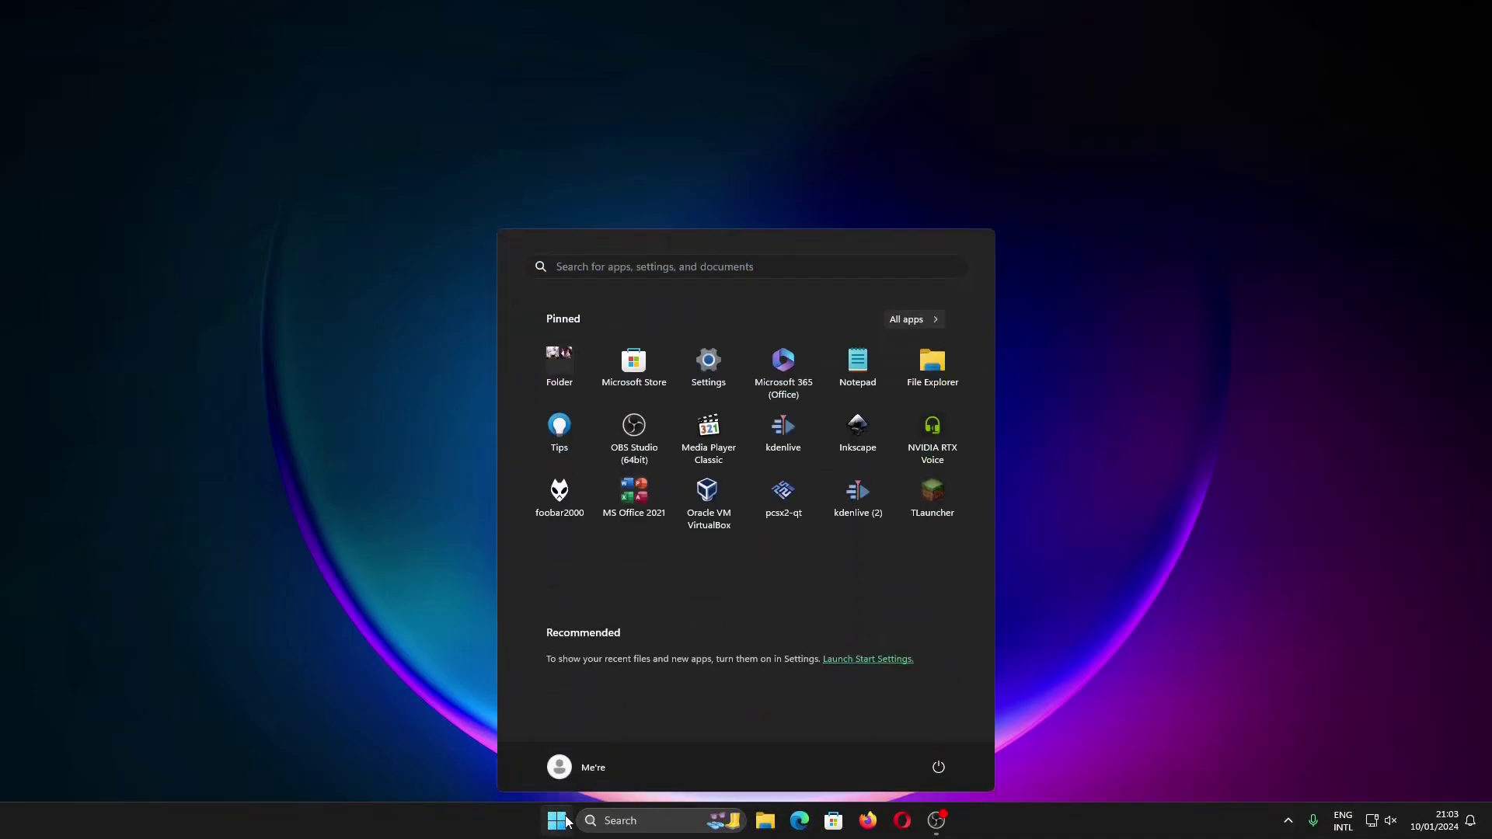
pyautogui.write('nvidia')
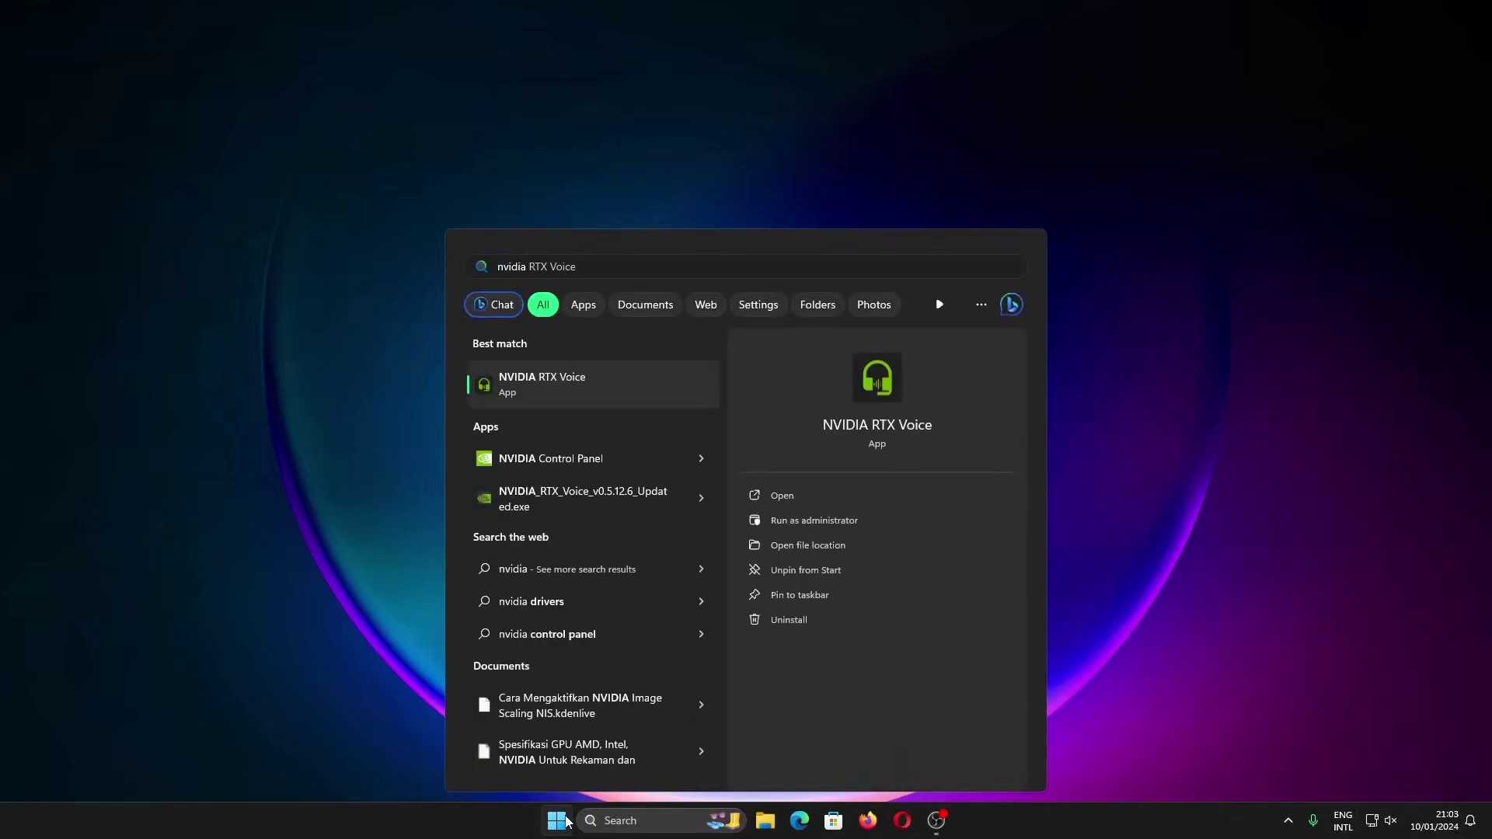
pyautogui.click(591, 459)
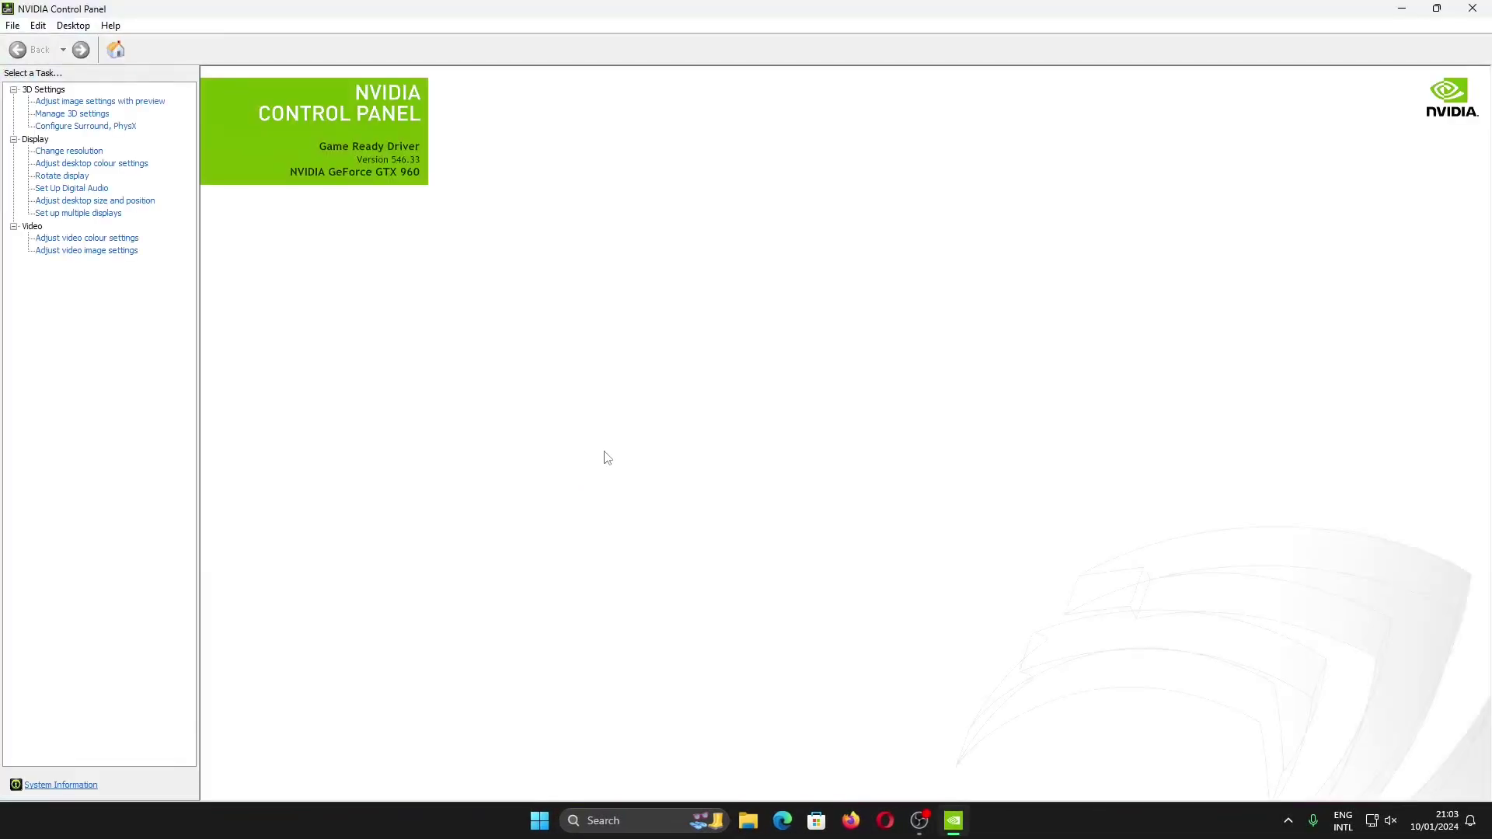
pyautogui.click(1473, 8)
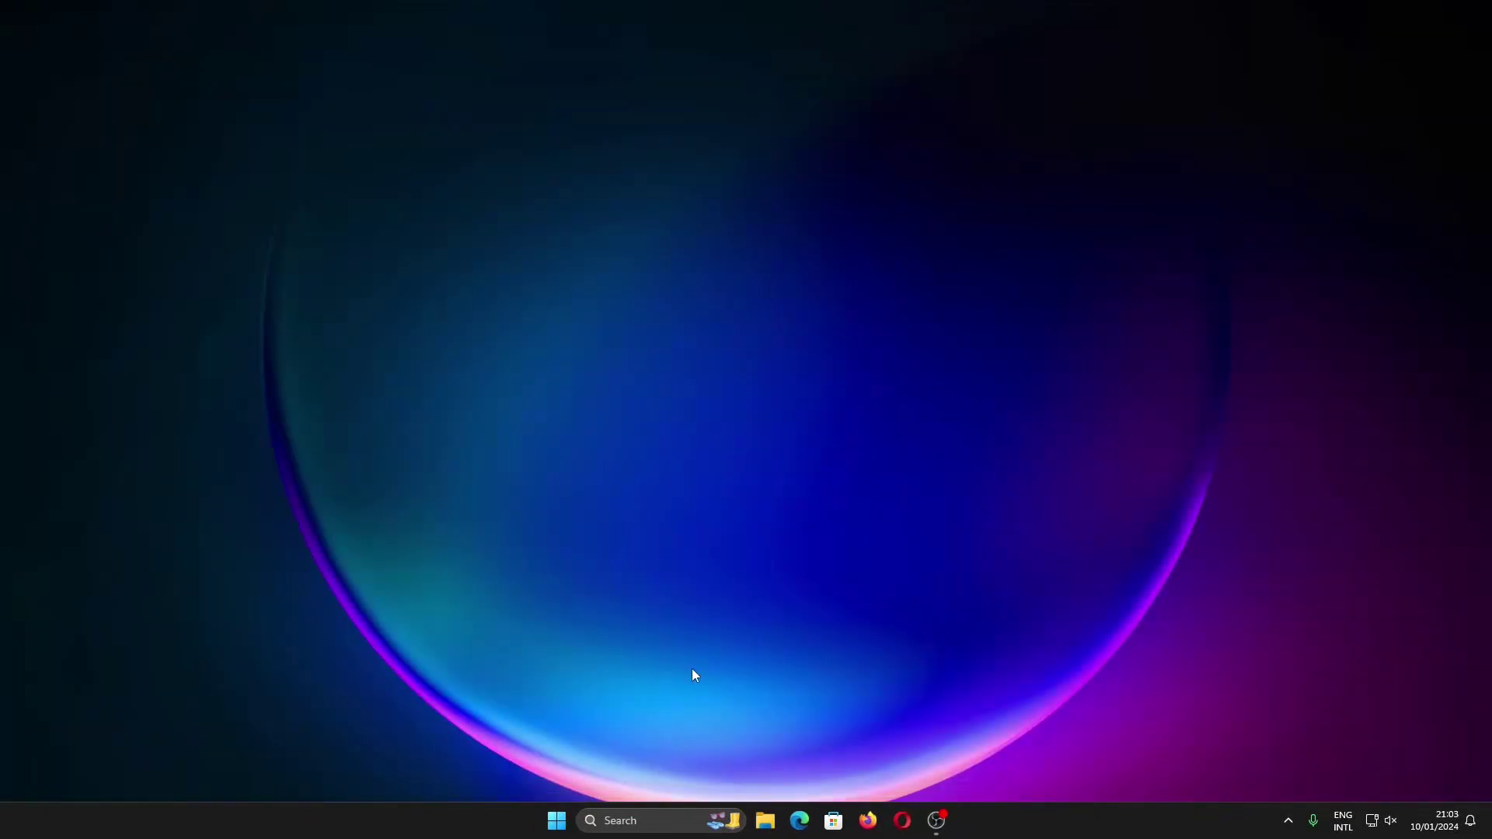
# - Switch to Microsoft Store, find NVIDIA Control Panel among the apps in the Library, and open its product page
pyautogui.click(561, 826)
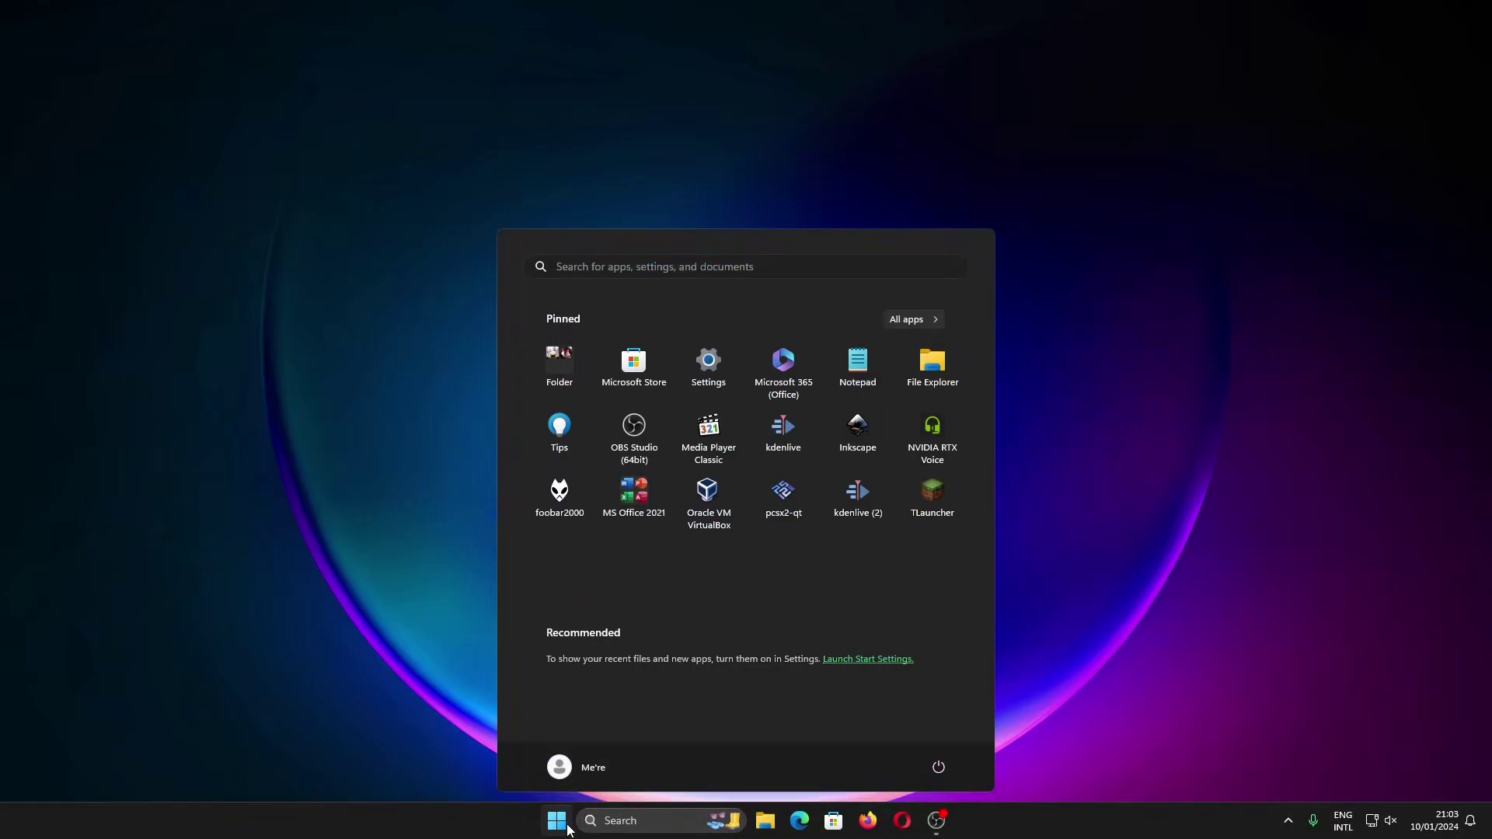
pyautogui.click(651, 365)
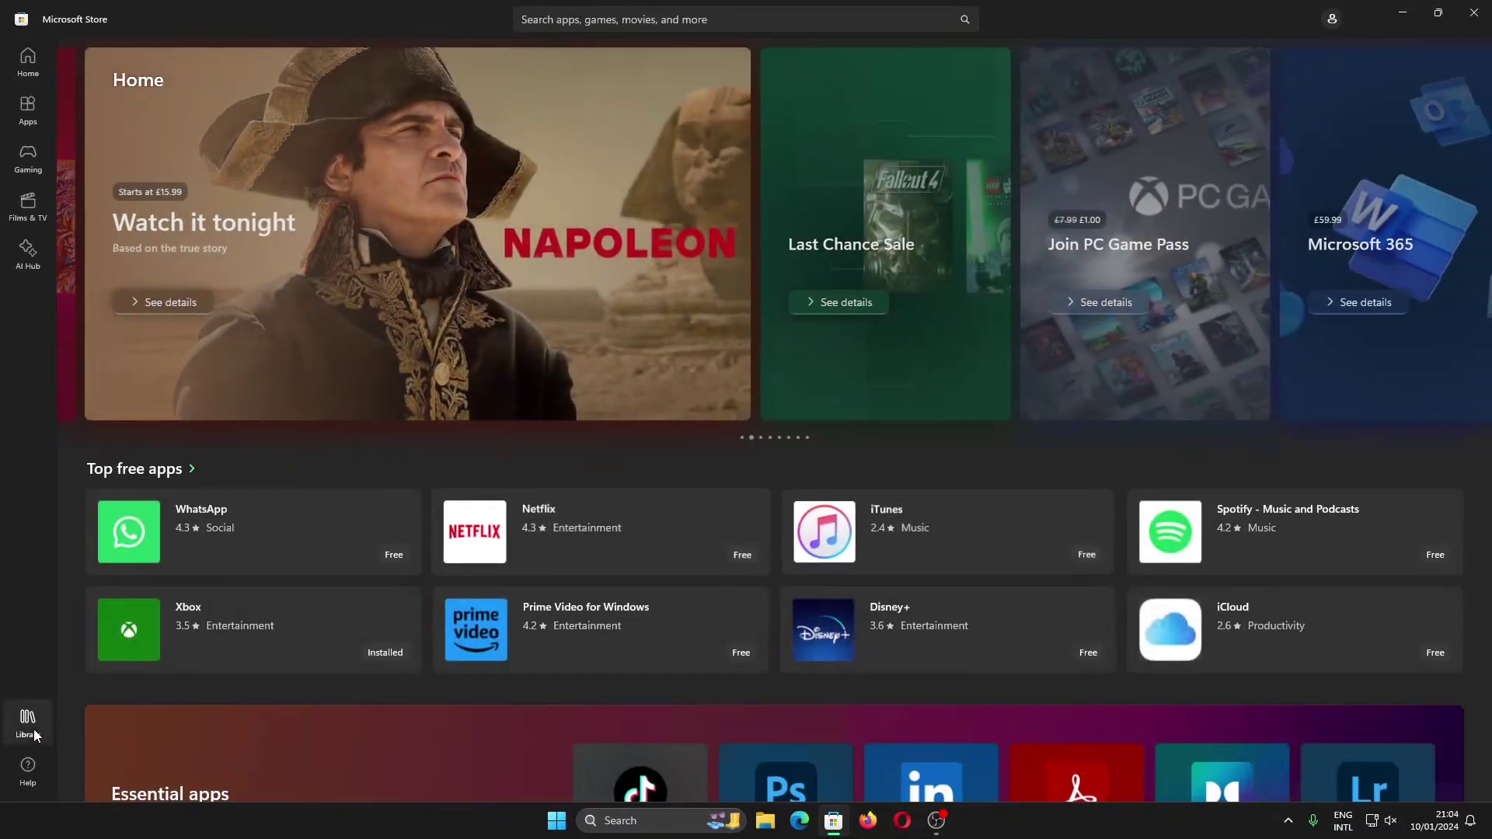
pyautogui.click(34, 732)
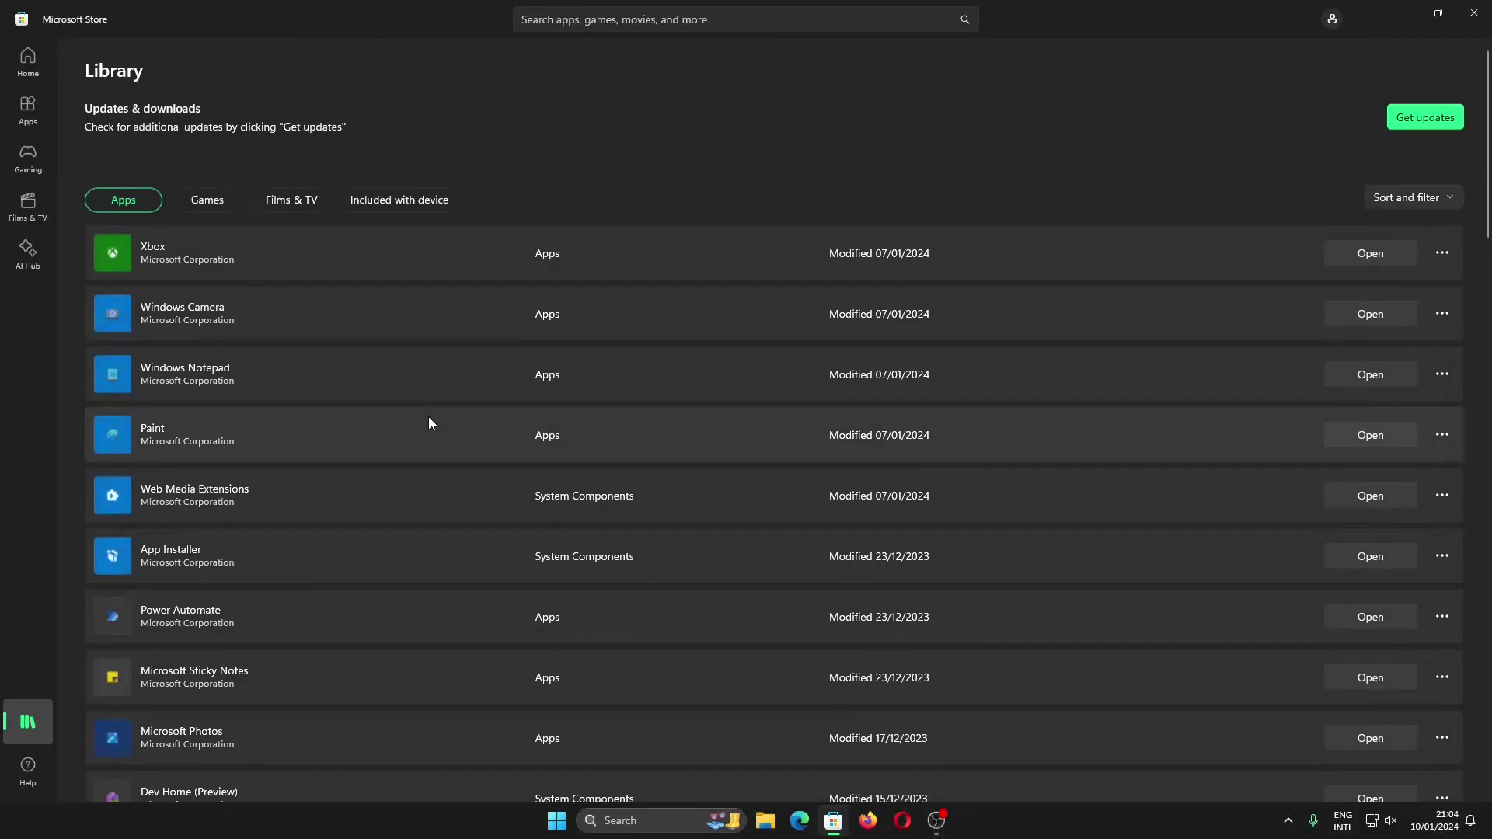
pyautogui.scroll(-10, 429, 424)
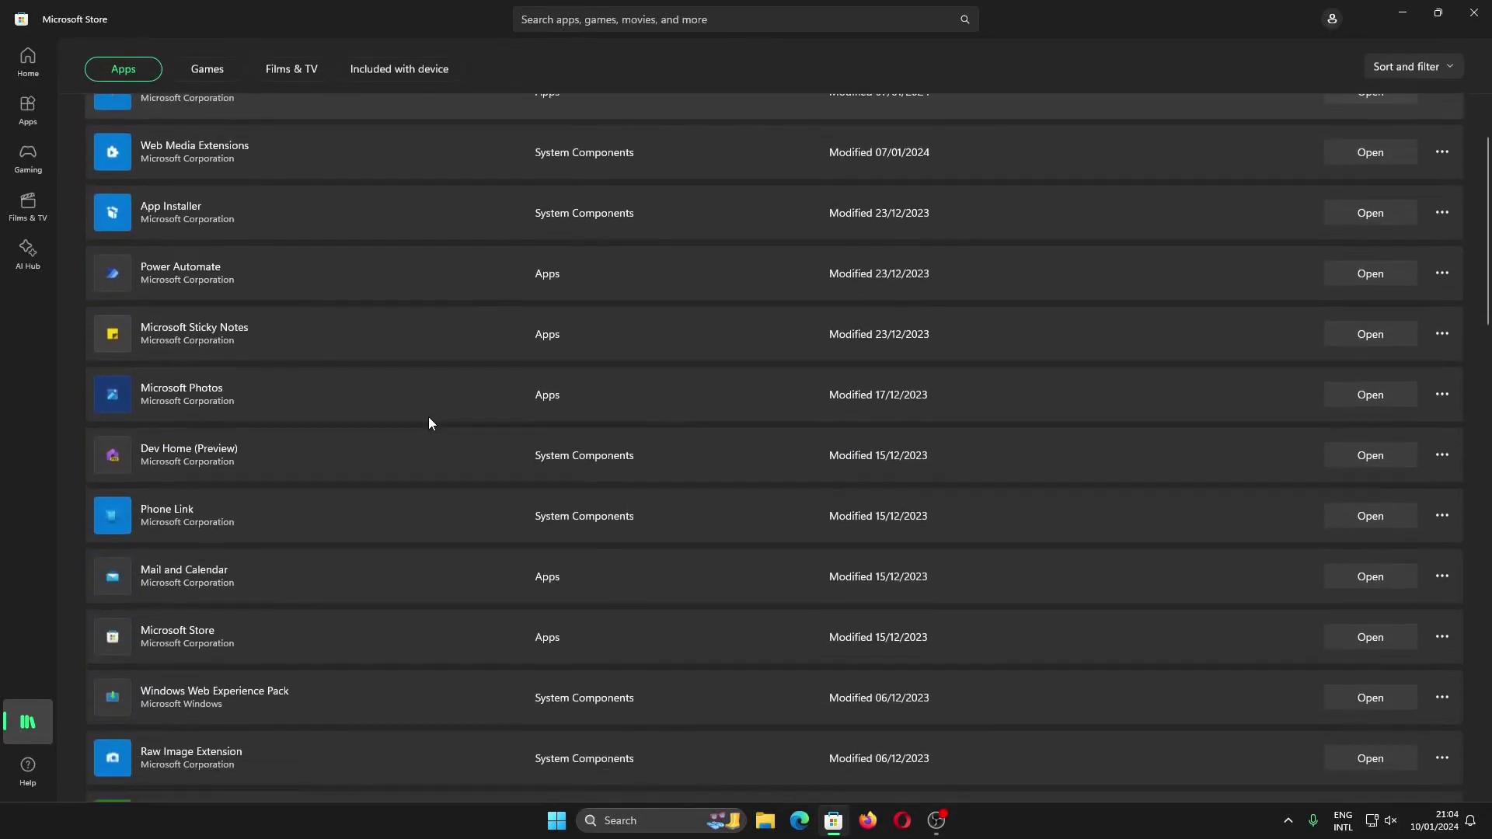
pyautogui.scroll(-20, 429, 424)
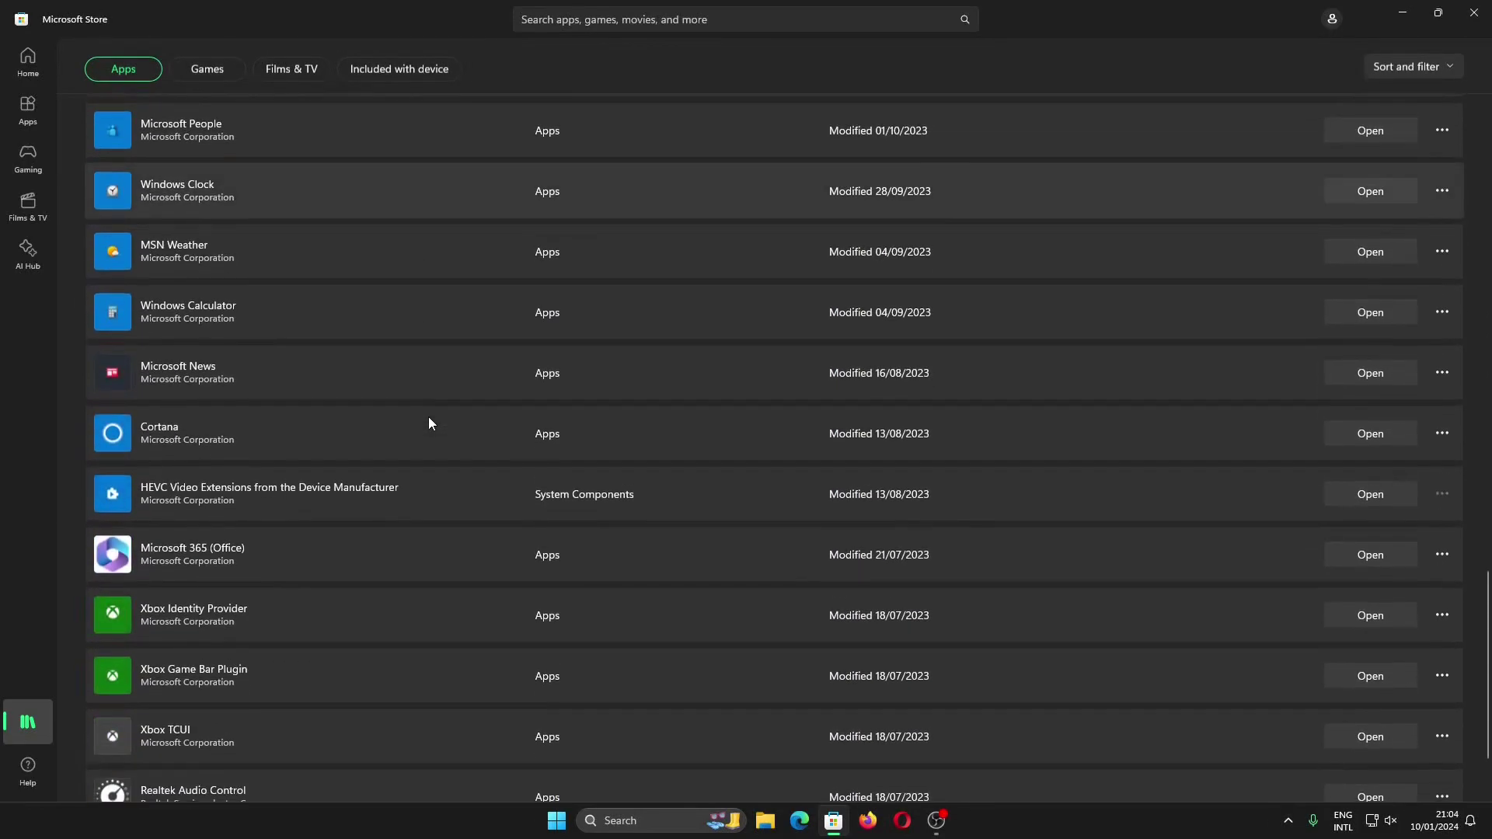
pyautogui.click(427, 729)
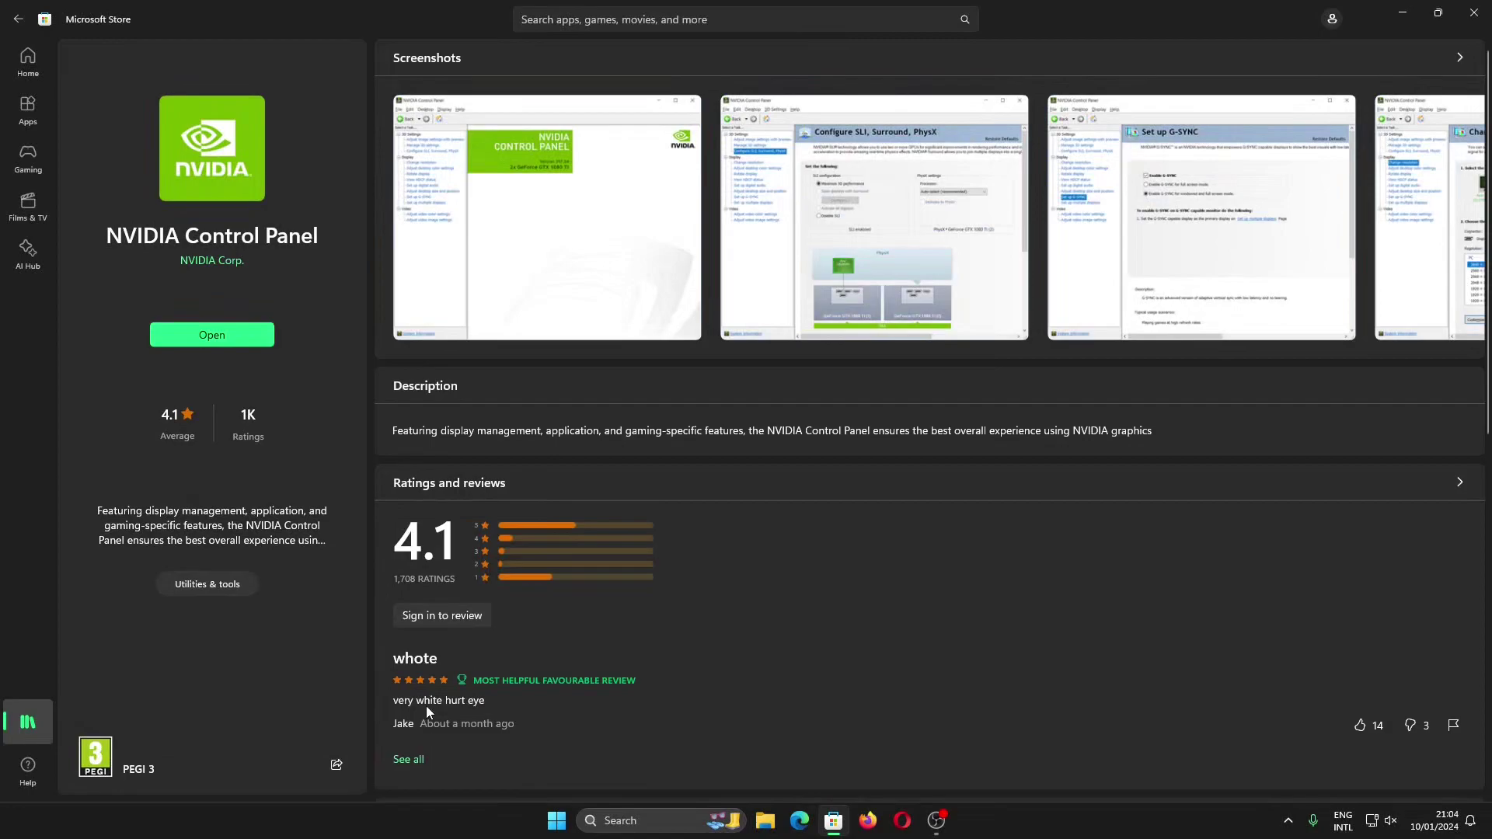
# - Search the store for "nvidia control panel" and open the NVIDIA Control Panel result
pyautogui.click(658, 24)
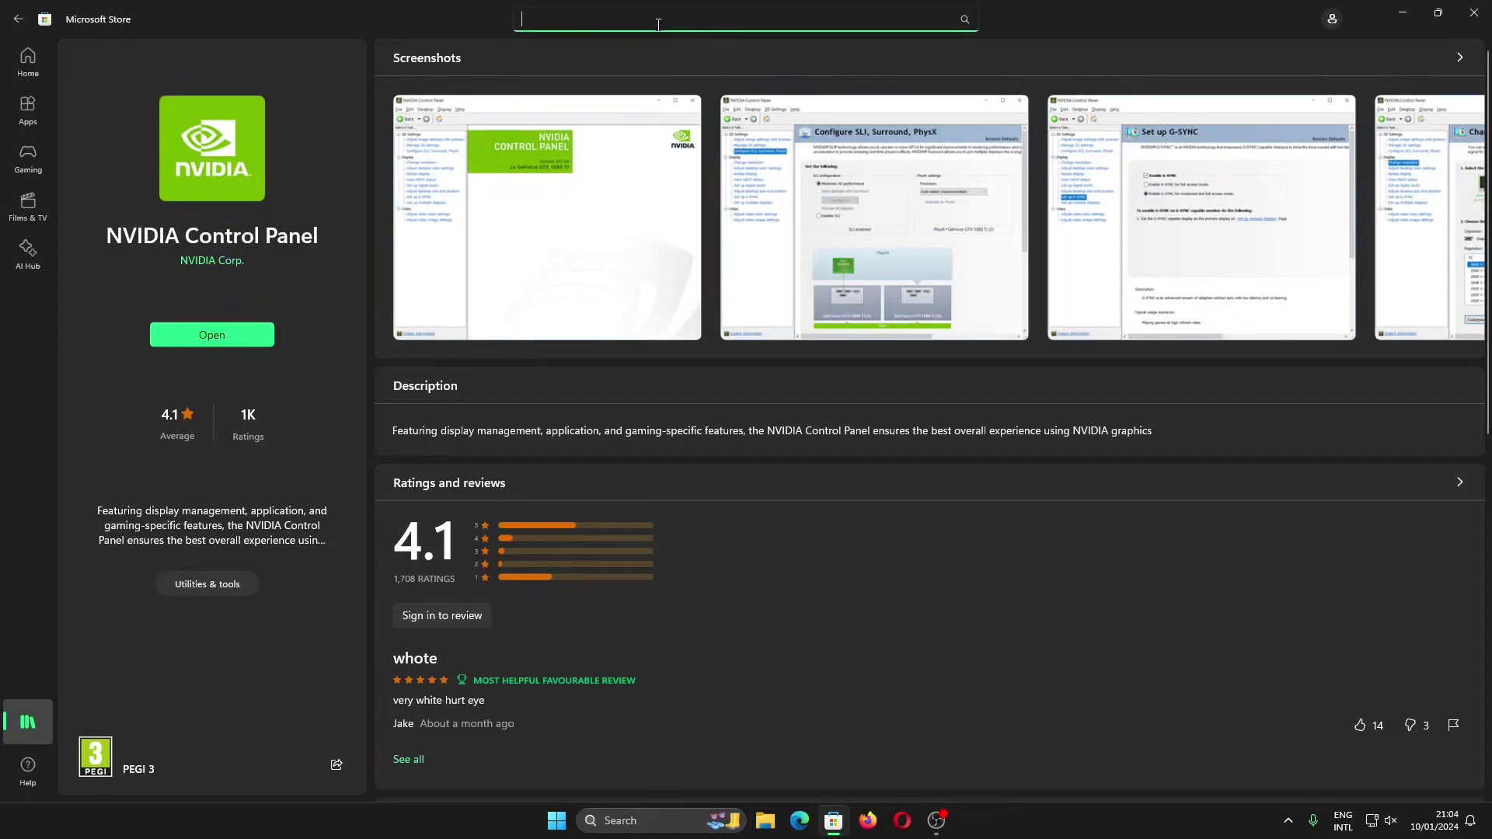
pyautogui.write('nvidia control panel')
pyautogui.press('Return')
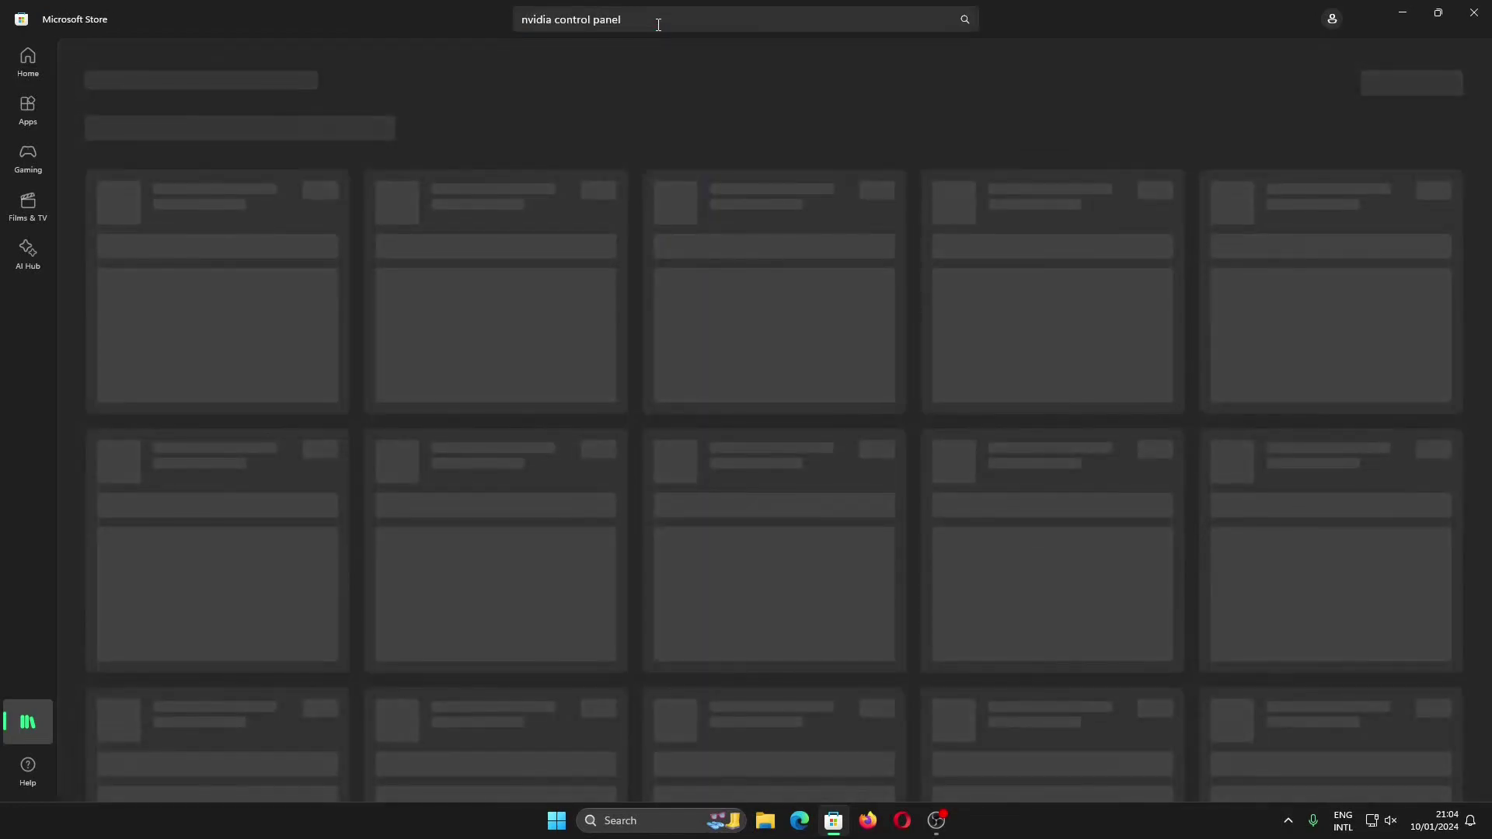
pyautogui.click(256, 210)
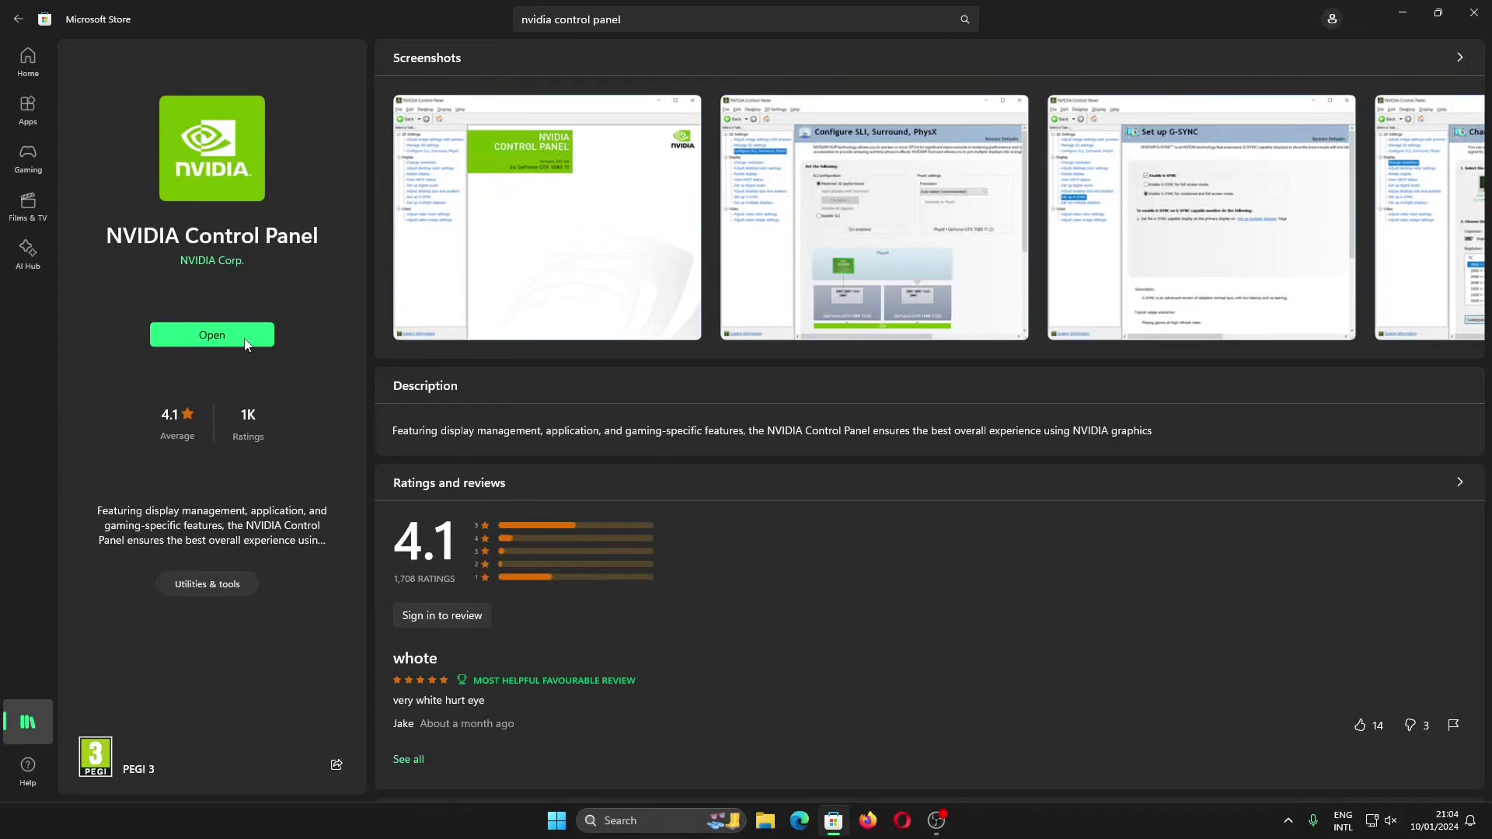
# - Find NVIDIA Control Panel with a Windows search for "nvidia", uninstall it, and close Microsoft Store
pyautogui.click(556, 821)
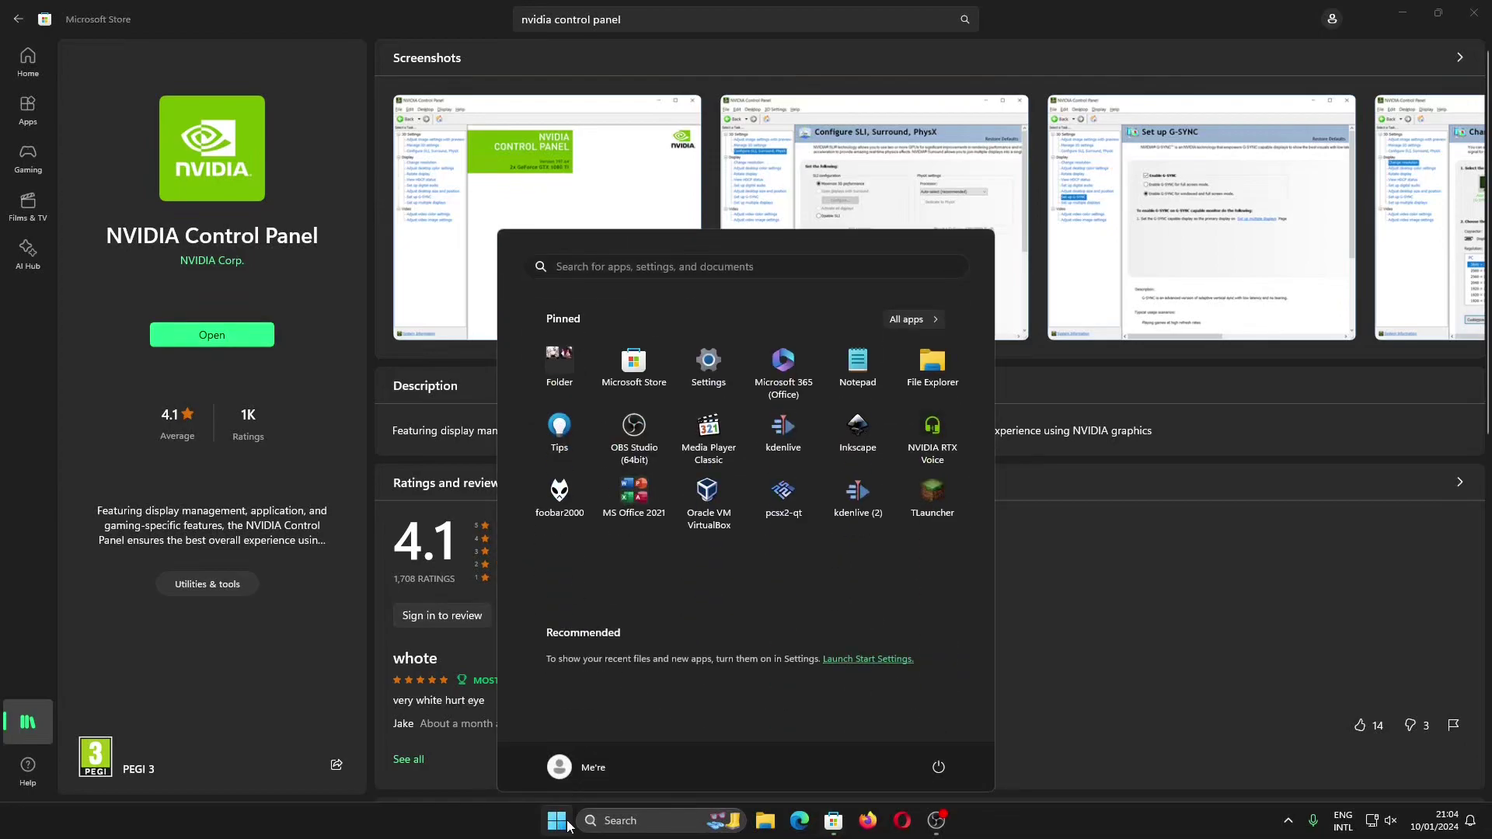
pyautogui.write('nvidia')
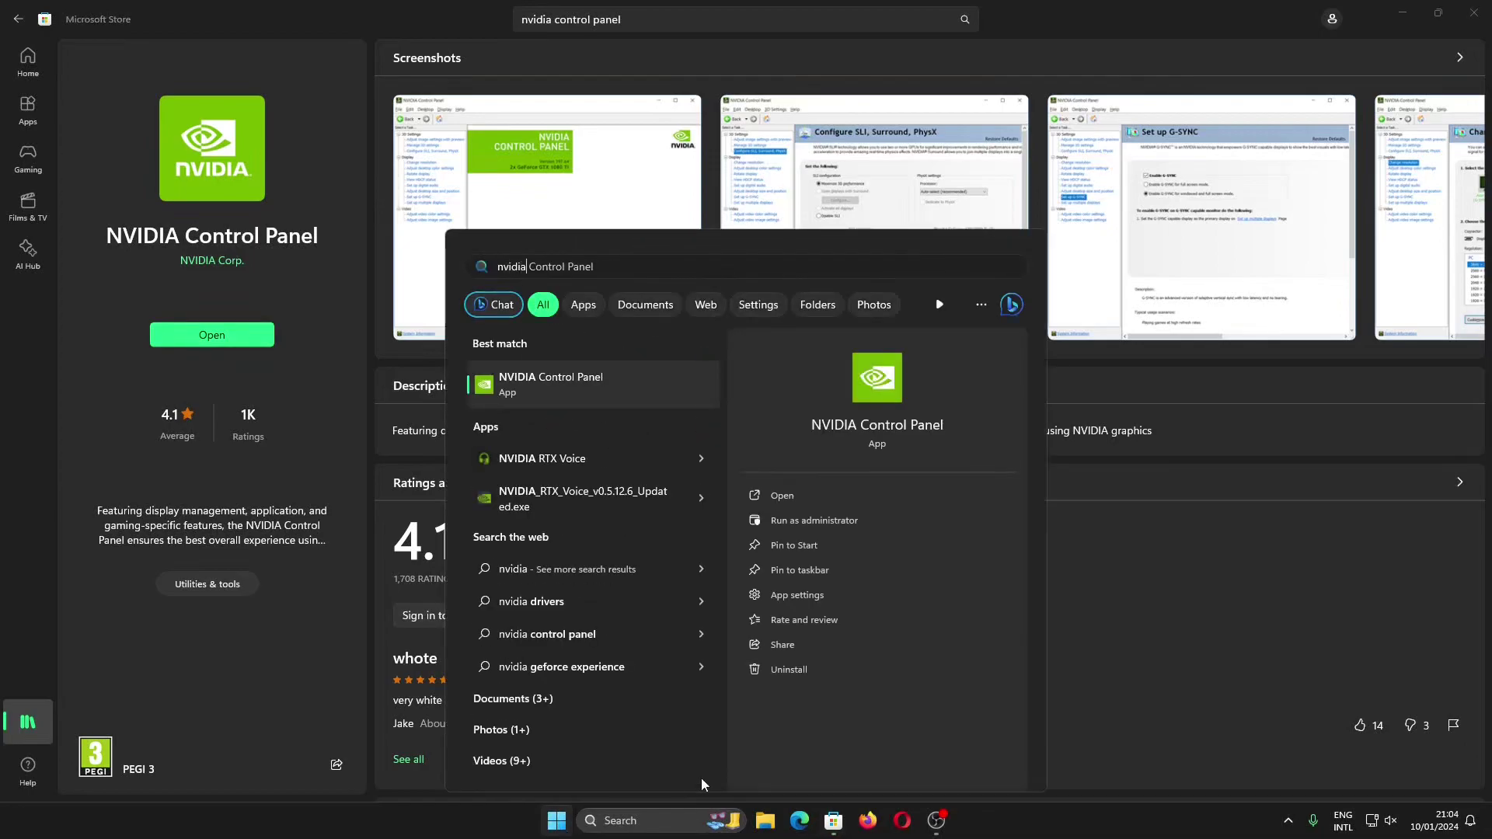
pyautogui.click(832, 667)
pyautogui.click(678, 555)
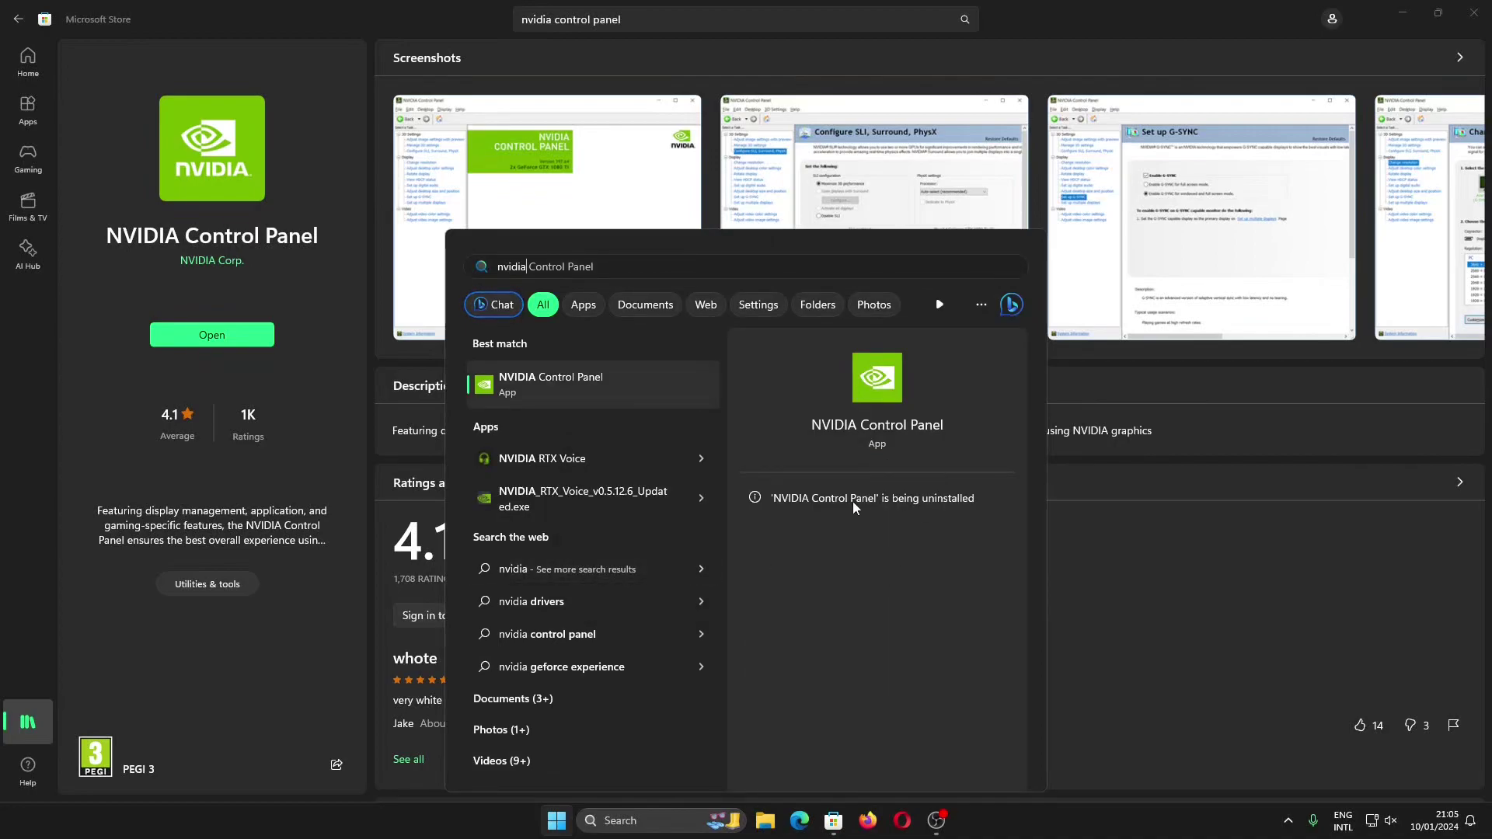
pyautogui.click(1474, 13)
pyautogui.click(1473, 12)
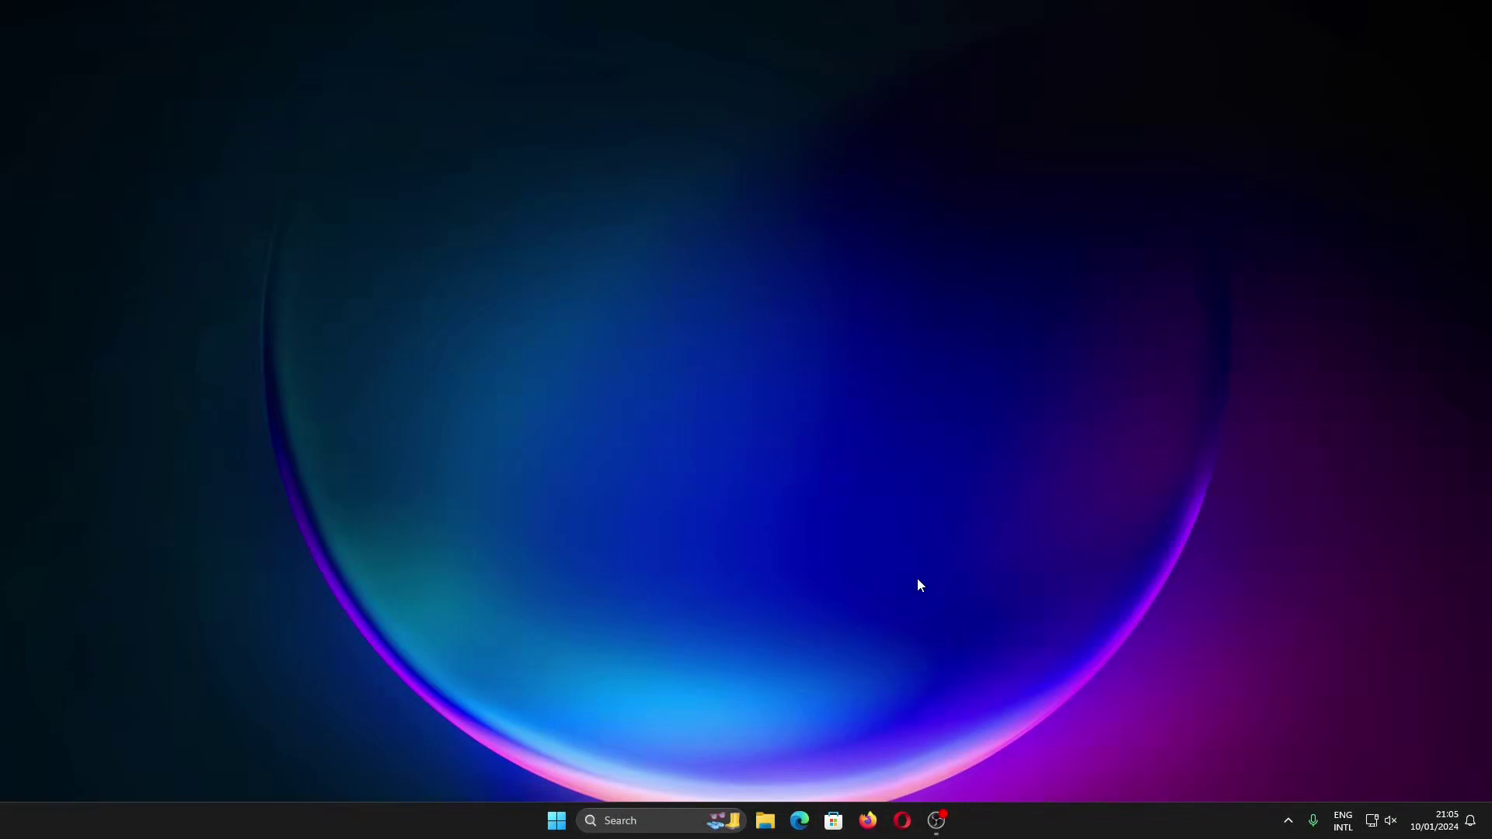
# - Search Windows for "nvidia control" to check whether NVIDIA Control Panel is still installed
pyautogui.press('super')
pyautogui.write('nvidia control')
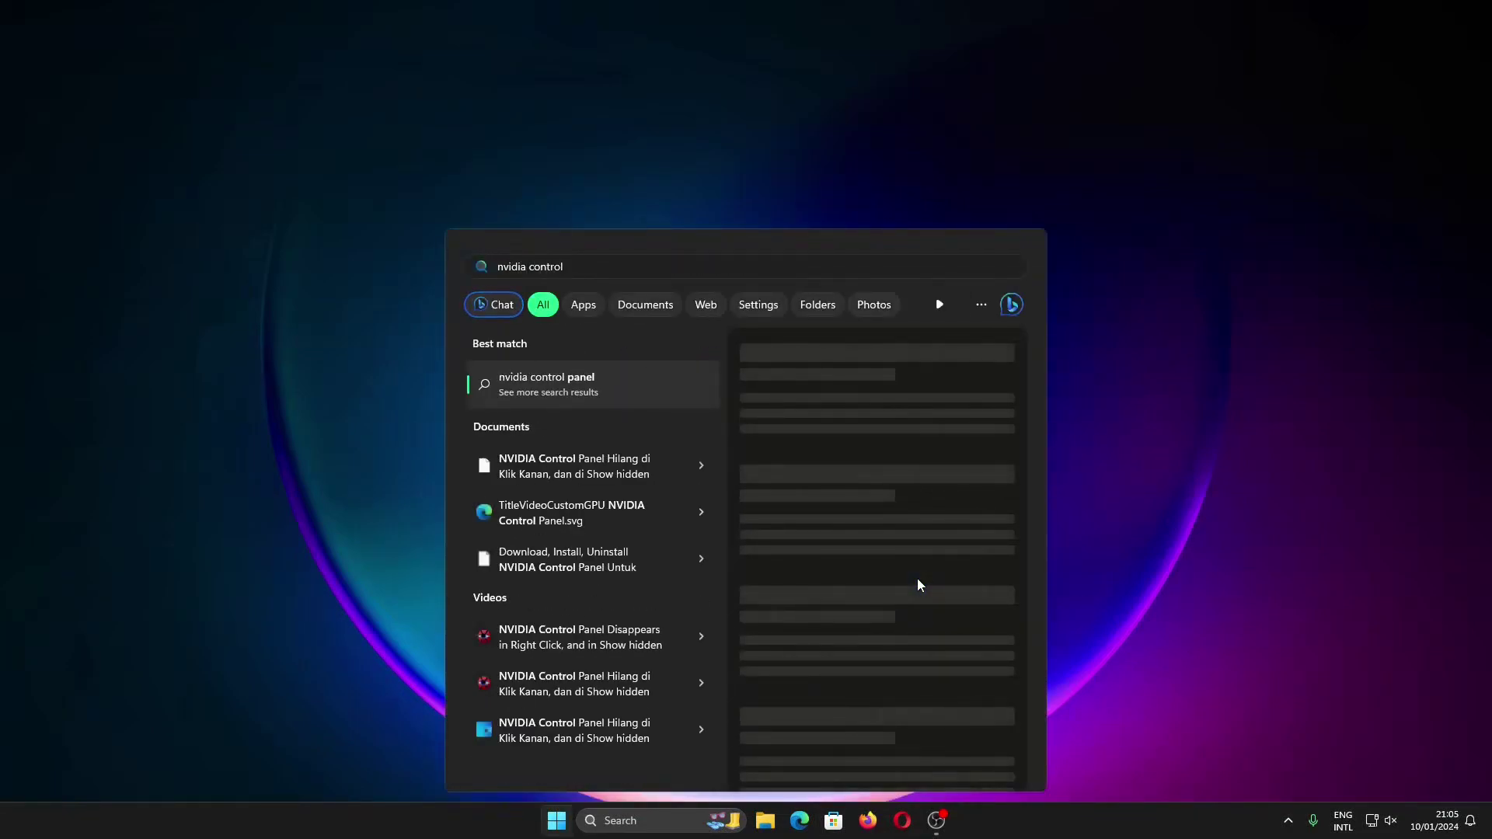
pyautogui.click(918, 583)
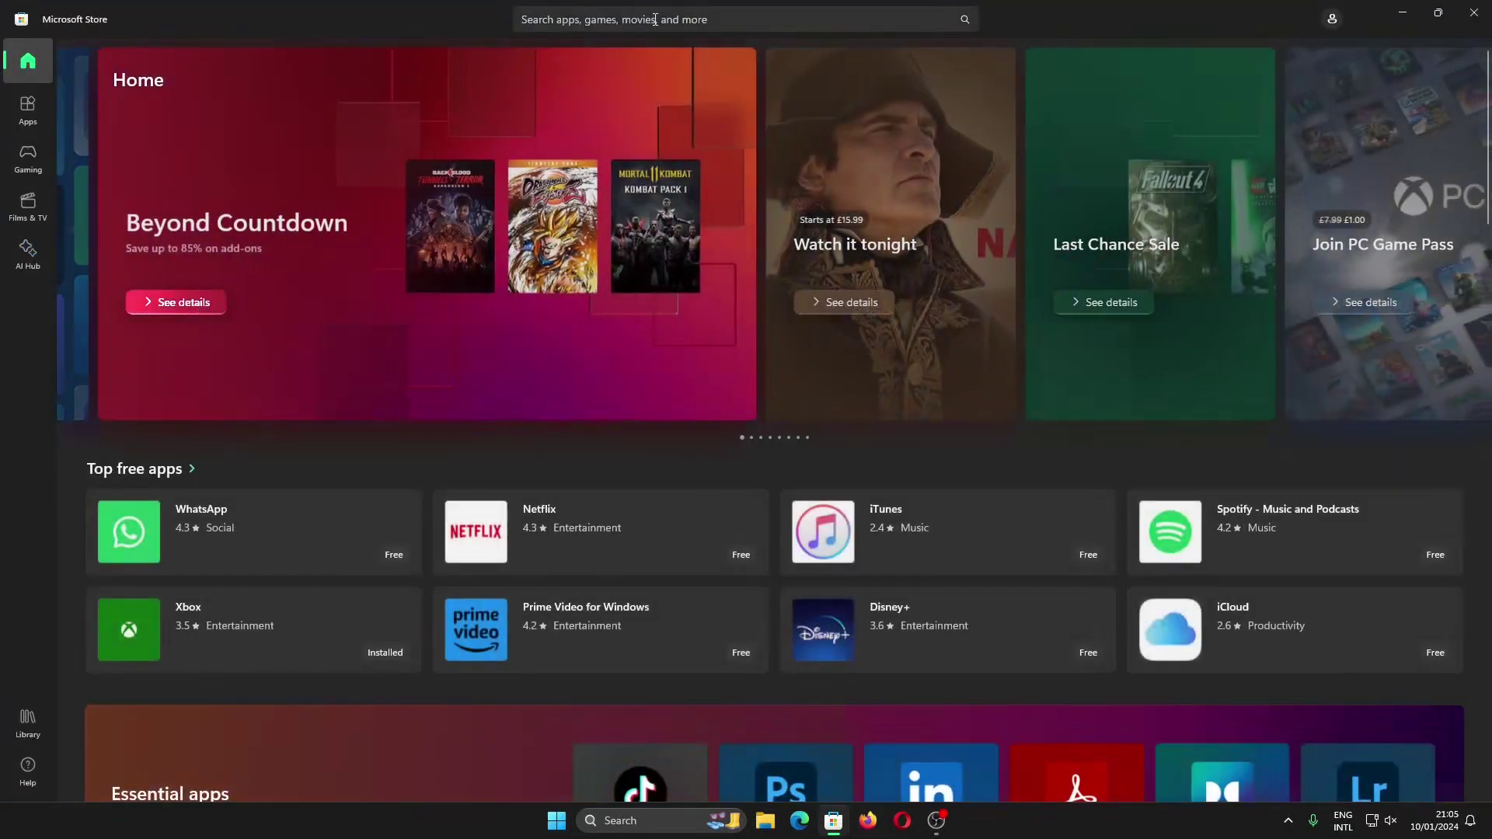
# - Look up "nvidia control panel" in Microsoft Store and open the product page of NVIDIA Control Panel
pyautogui.click(655, 19)
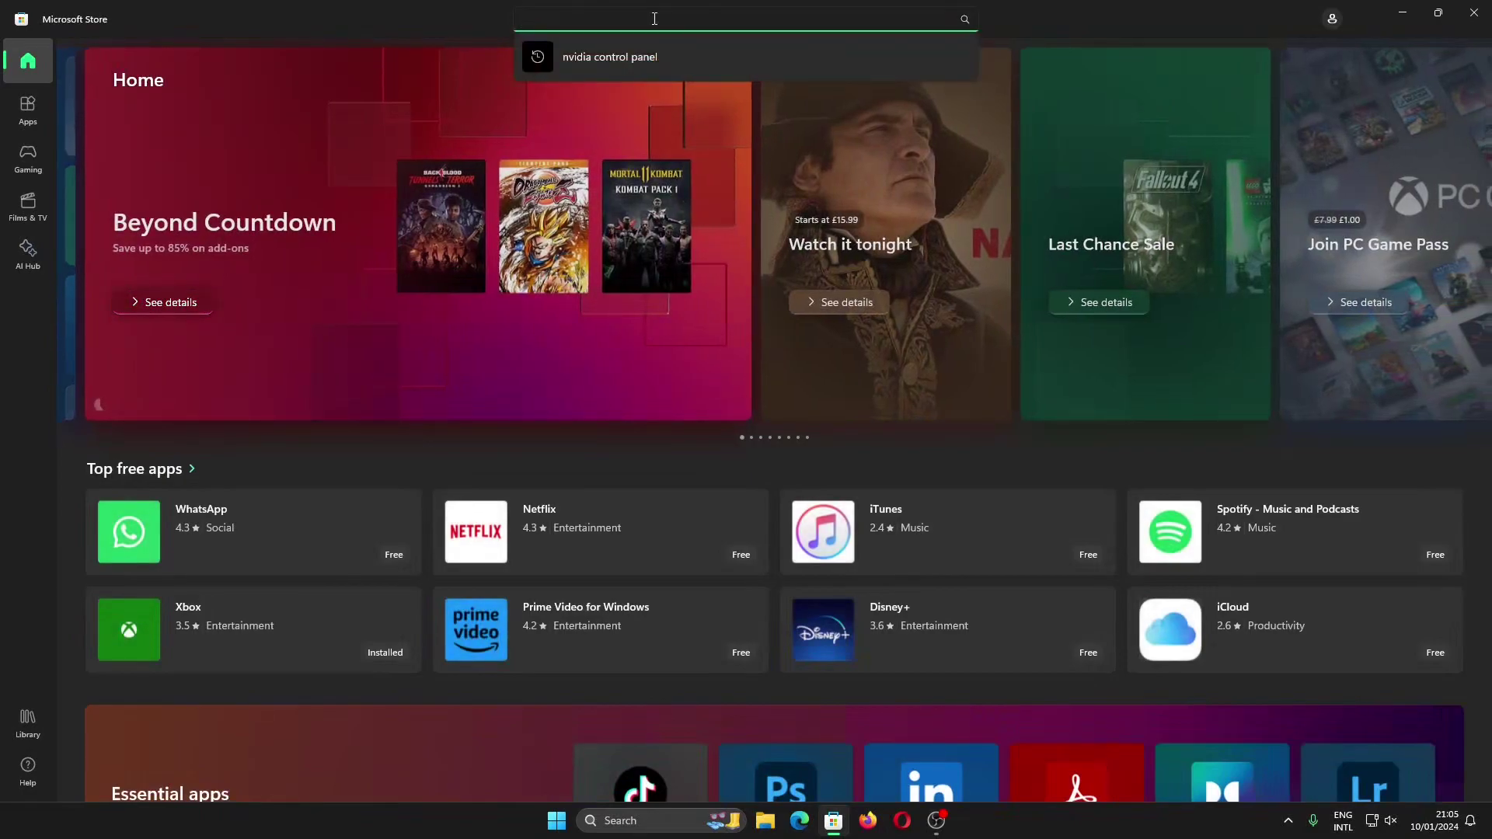
pyautogui.click(646, 58)
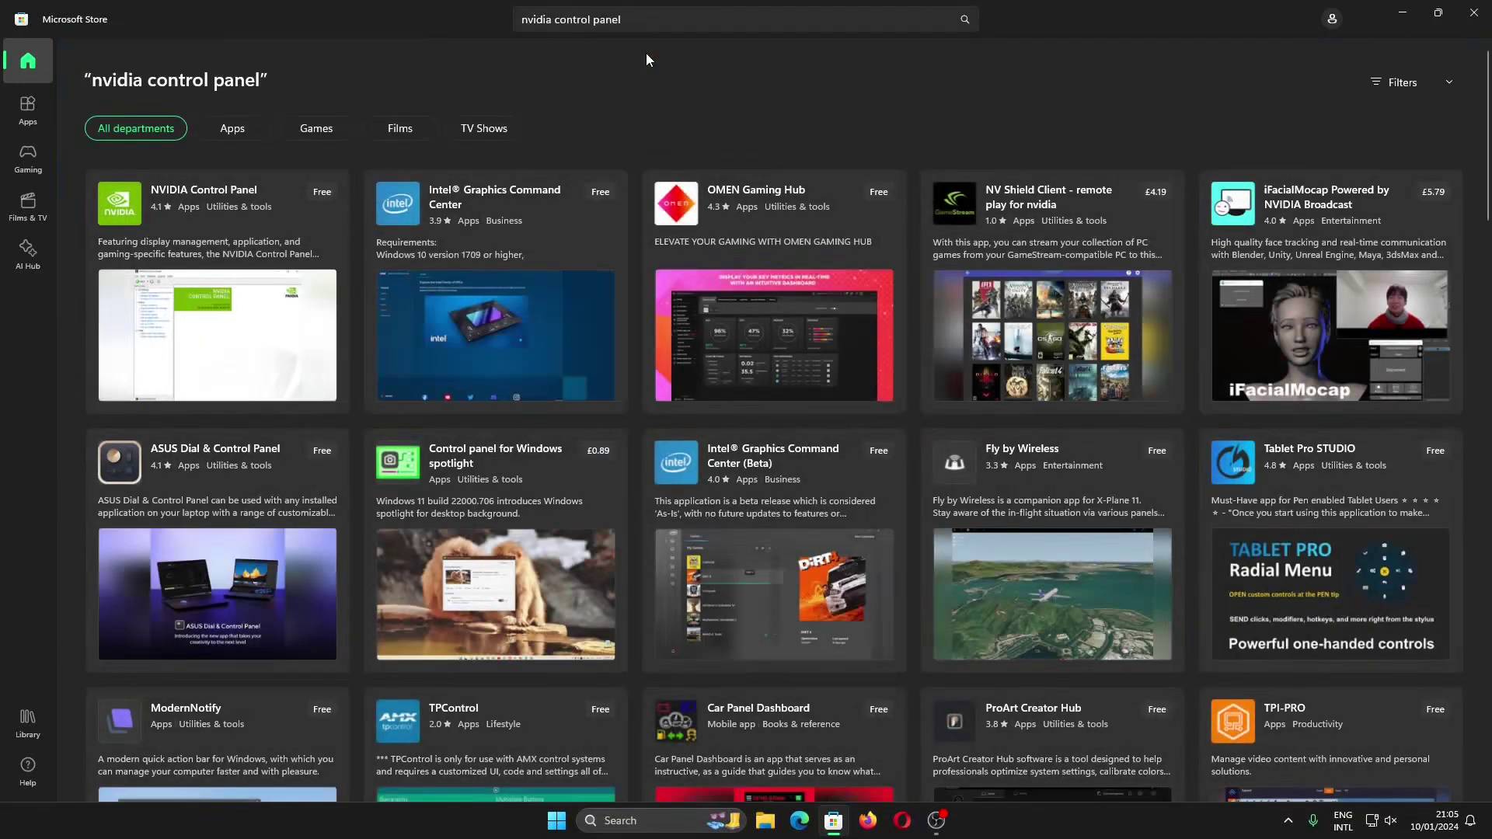
pyautogui.click(285, 208)
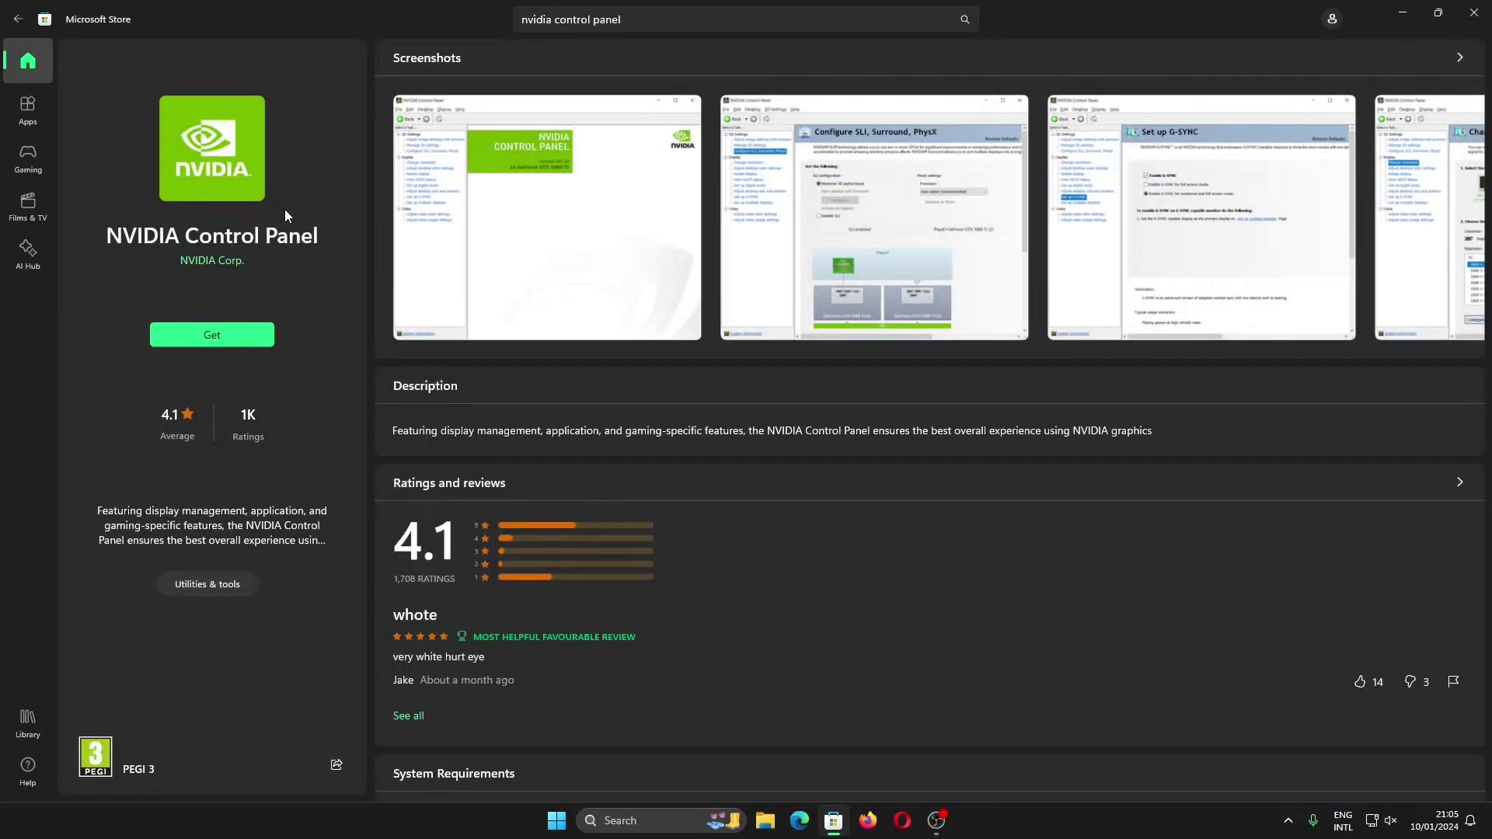
# - Install NVIDIA Control Panel from its store page, launch it, and accept the NVIDIA software licence agreement
pyautogui.click(234, 340)
pyautogui.click(233, 341)
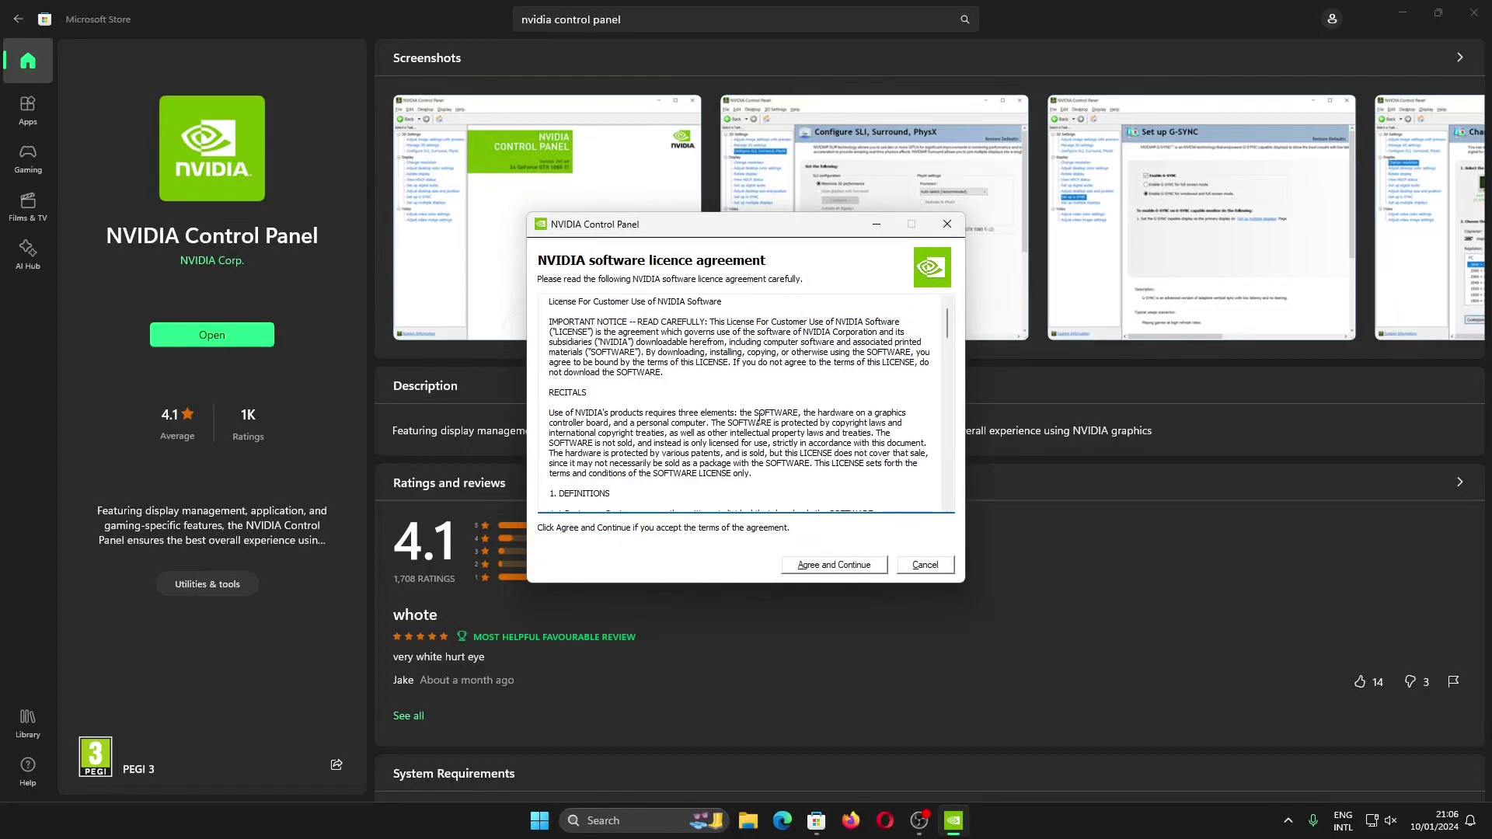
pyautogui.click(849, 565)
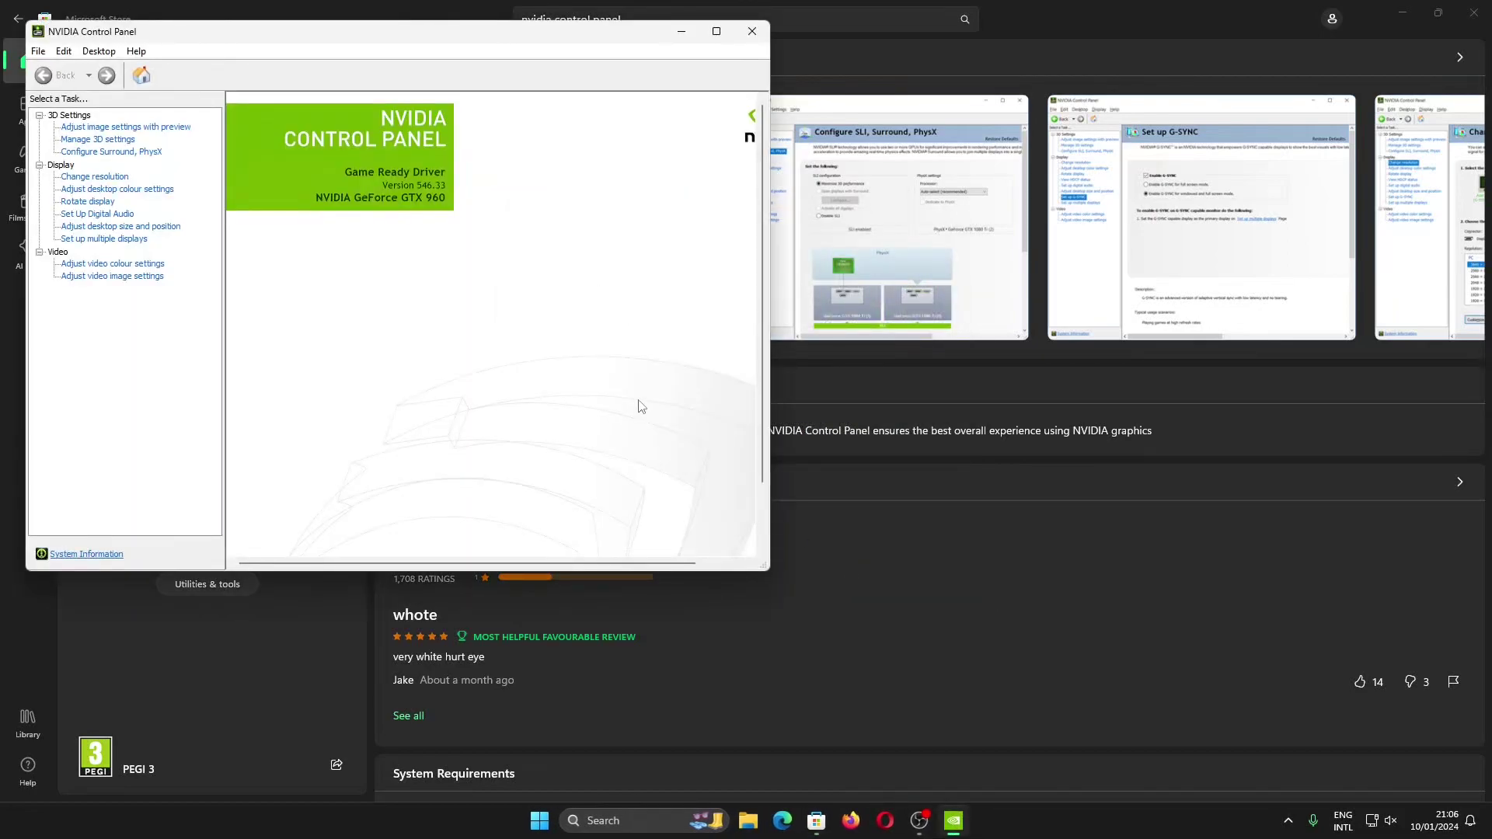
# - Search Windows for "nvidia" and open NVIDIA Control Panel from the results
pyautogui.press('super')
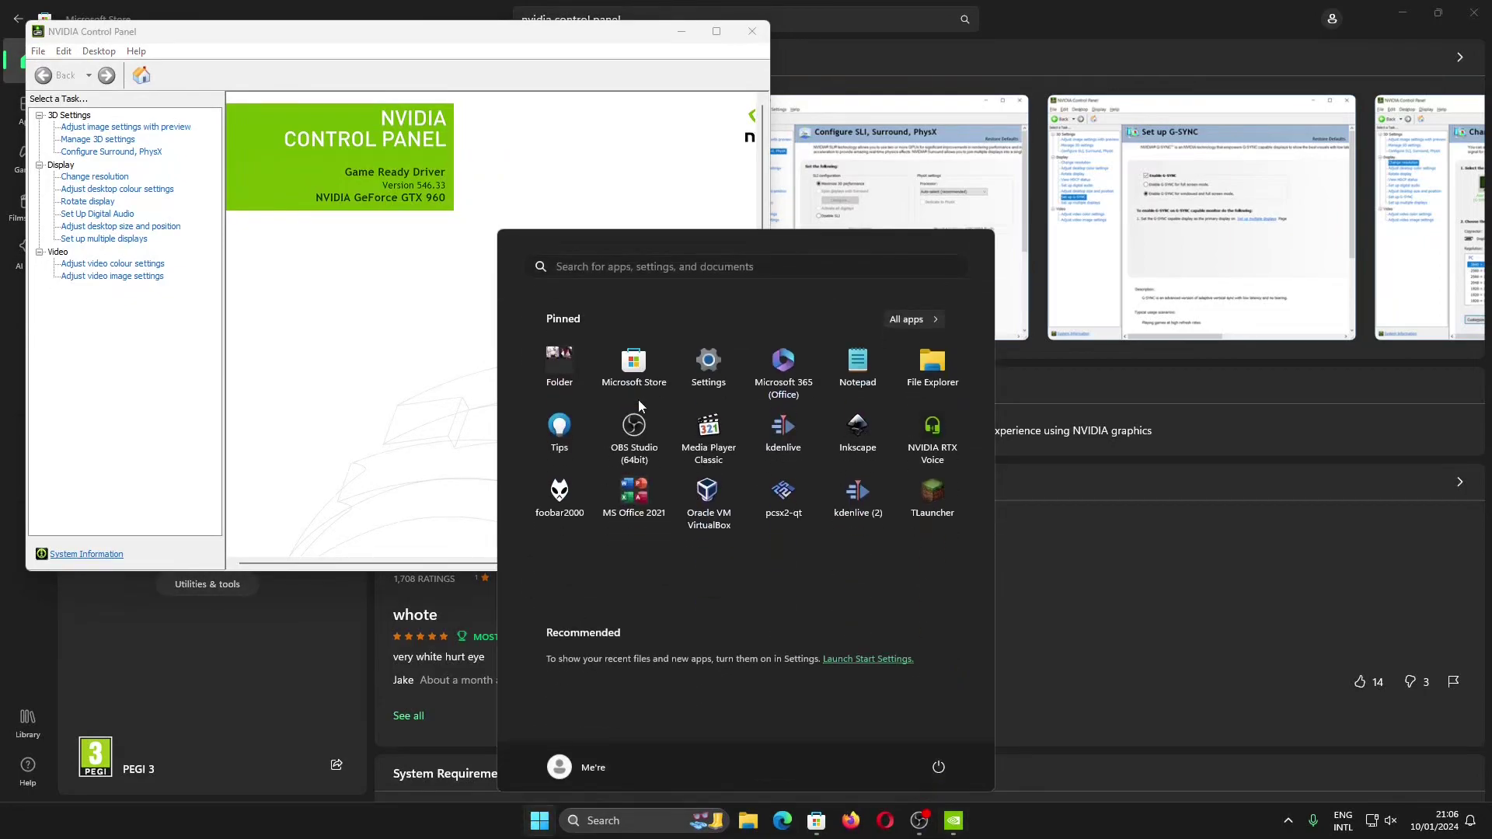
pyautogui.write('nvidia')
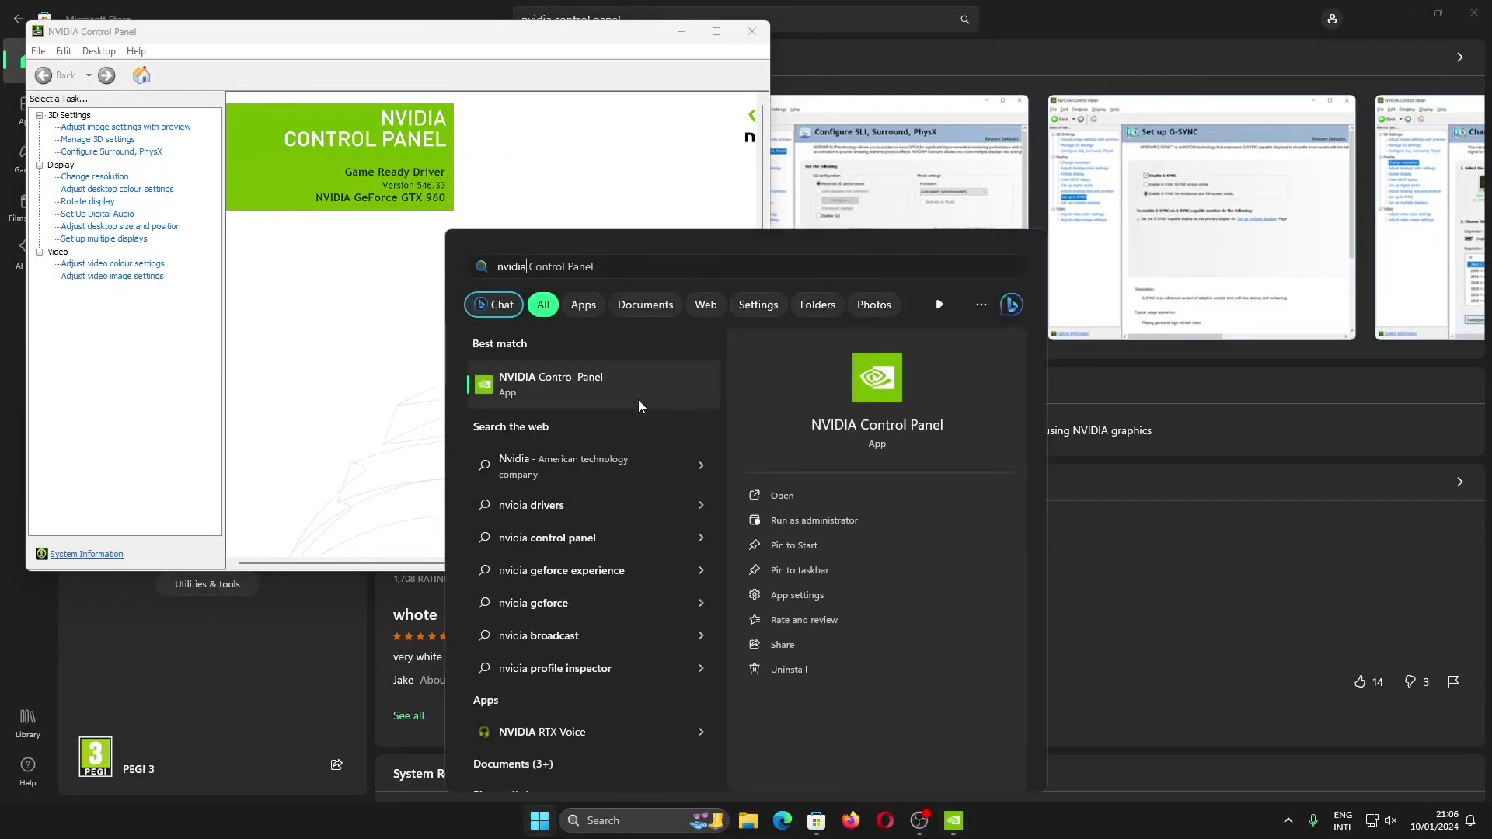
pyautogui.click(641, 392)
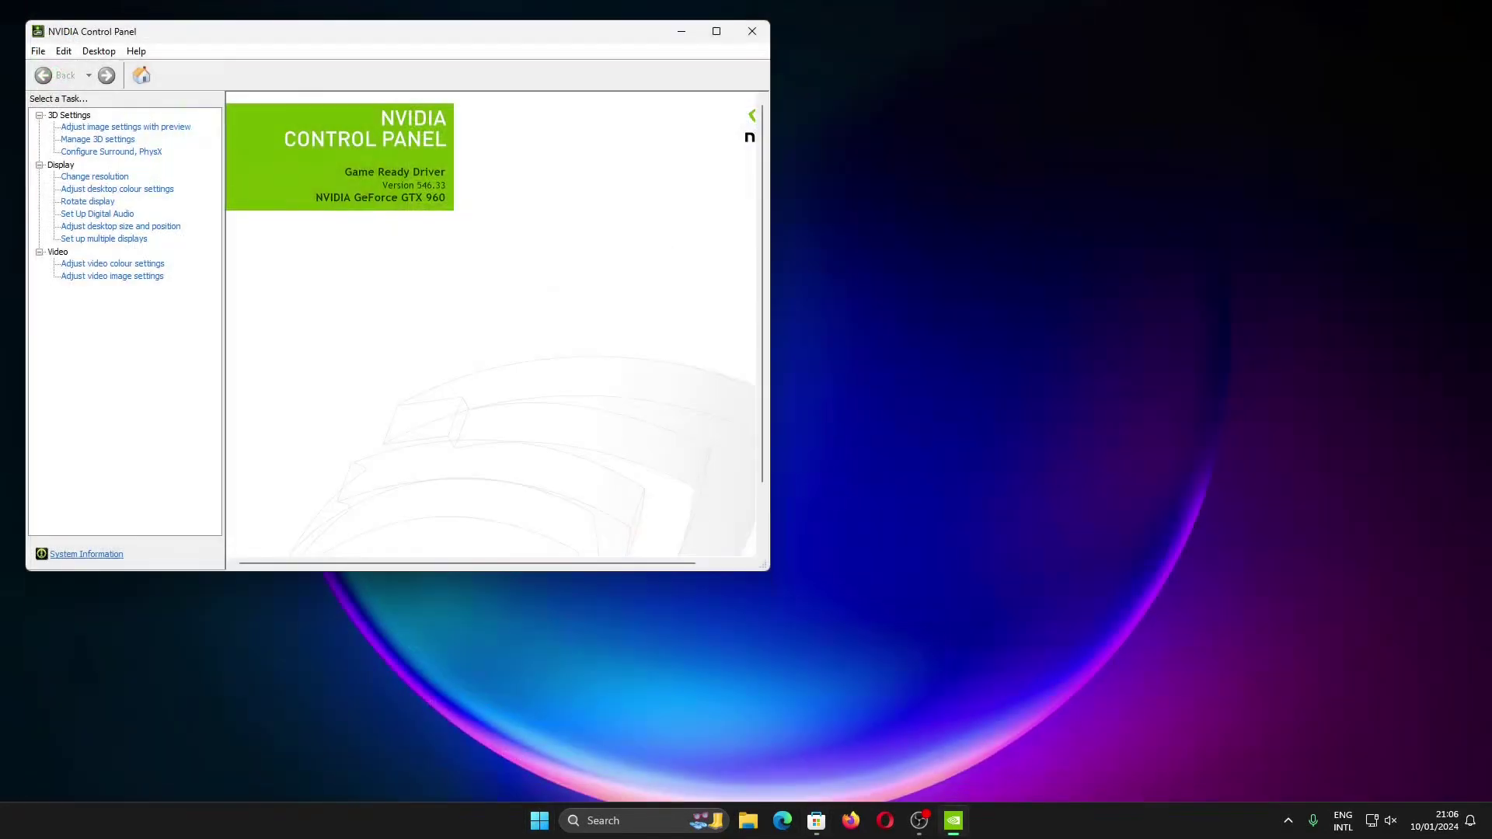
# - Close NVIDIA Control Panel and show the hidden notification-area icons
pyautogui.click(766, 36)
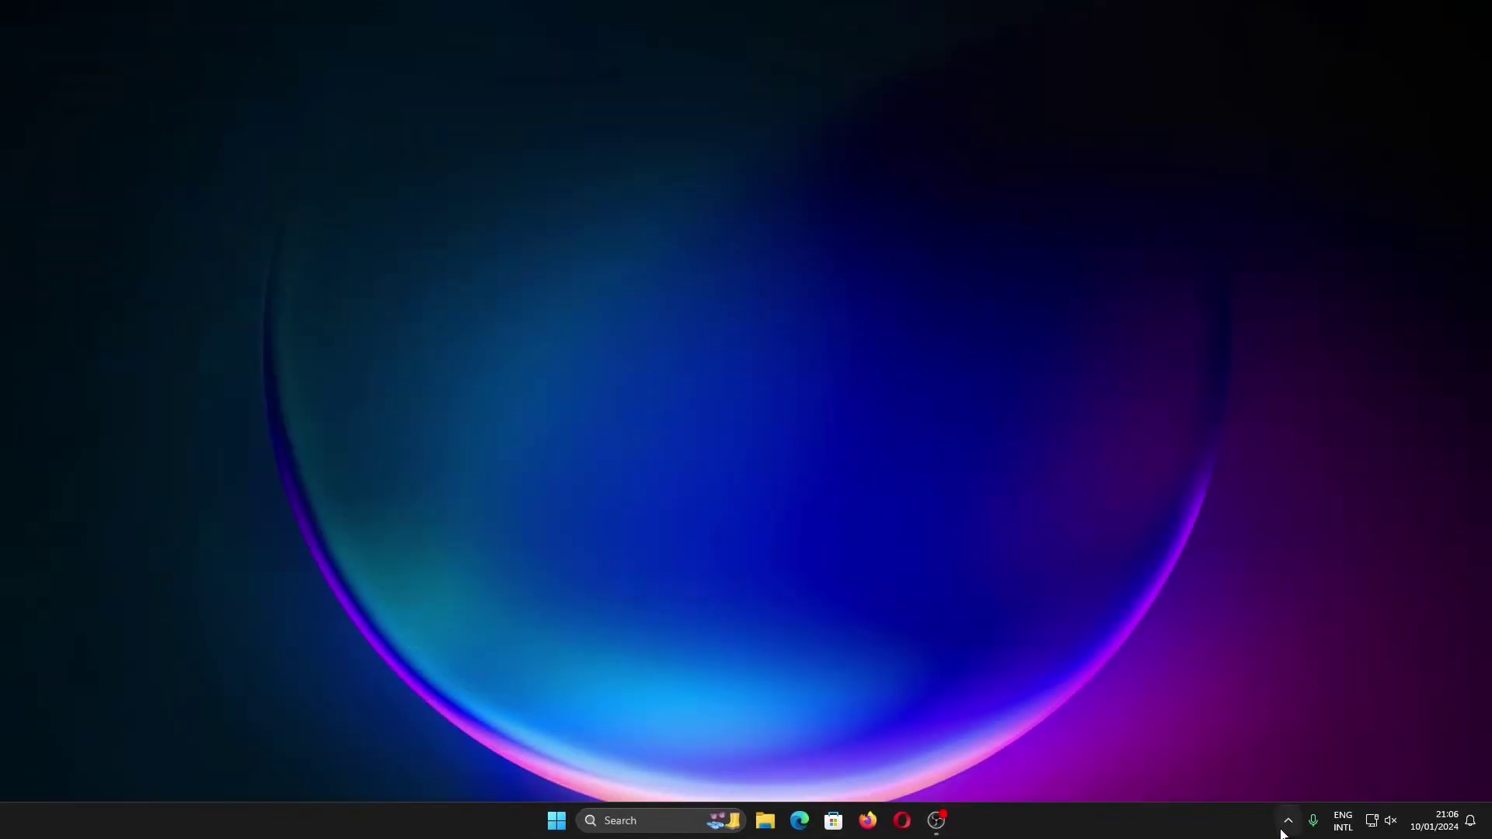
pyautogui.click(1288, 820)
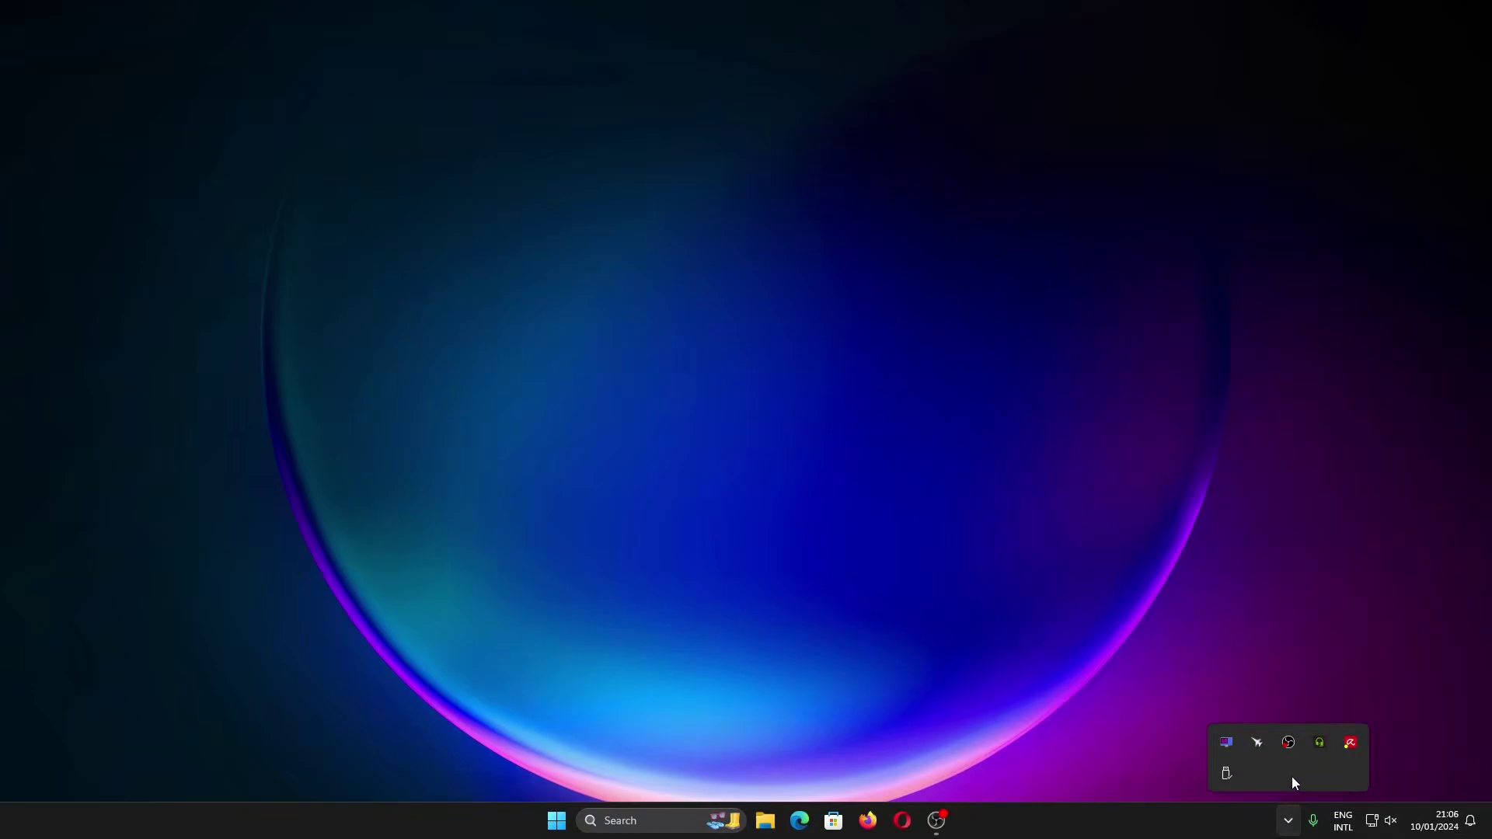
# - Check the hidden notification-area icons and the desktop context menu for an NVIDIA Control Panel entry
pyautogui.click(1287, 820)
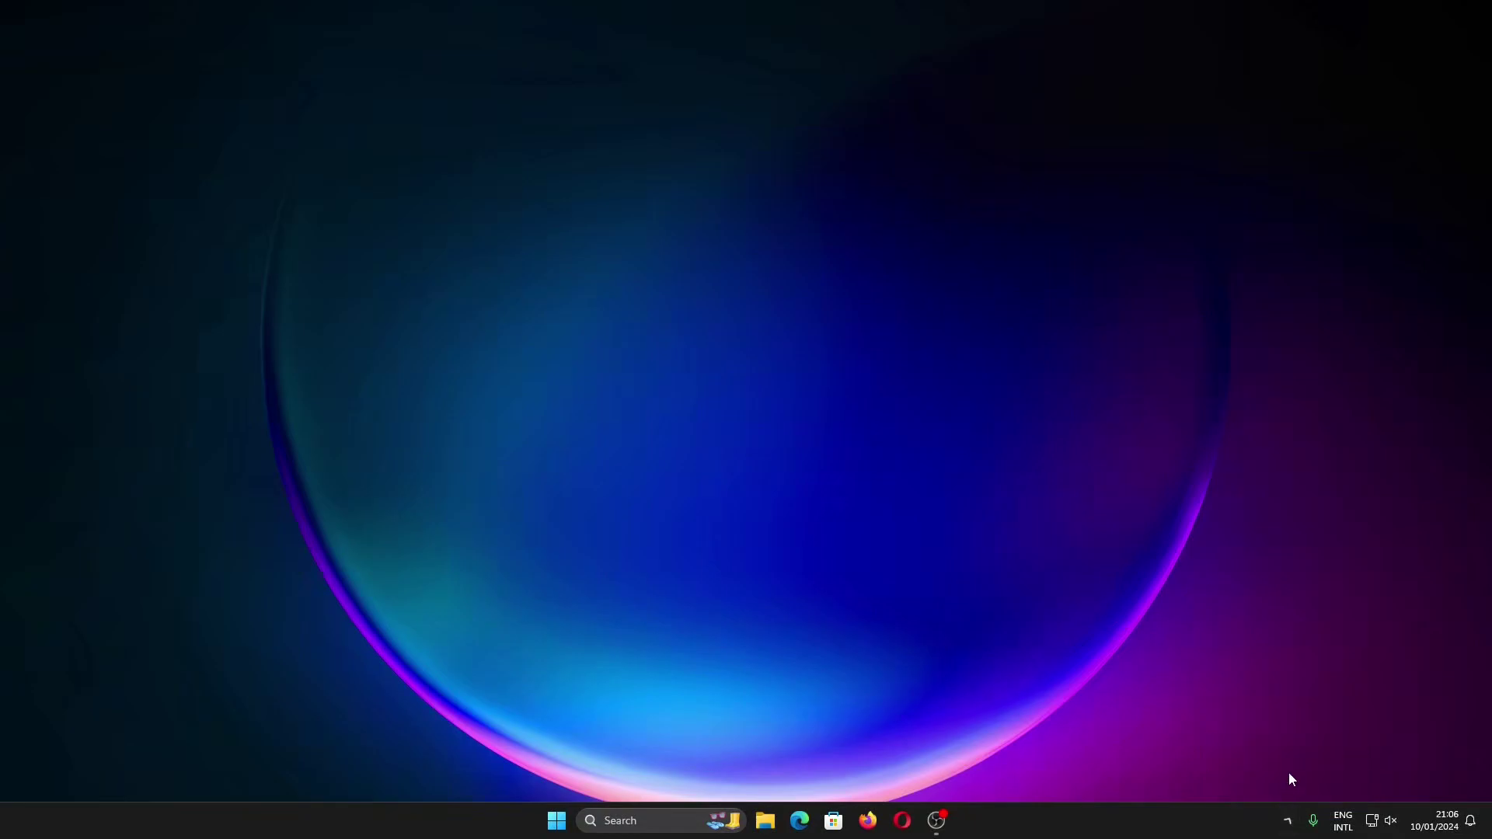
pyautogui.click(1288, 820)
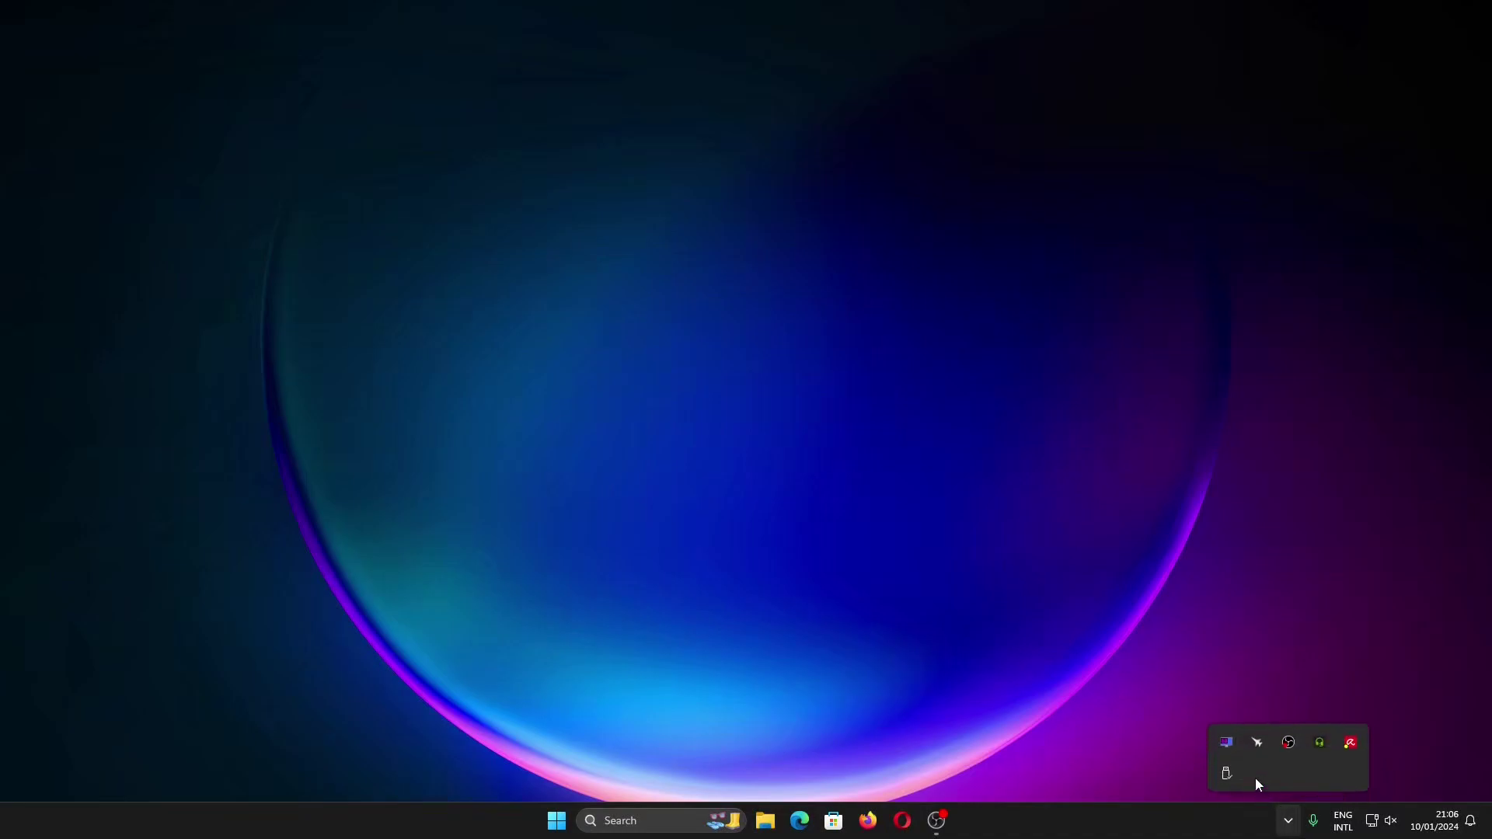
pyautogui.click(822, 362)
pyautogui.rightClick(821, 356)
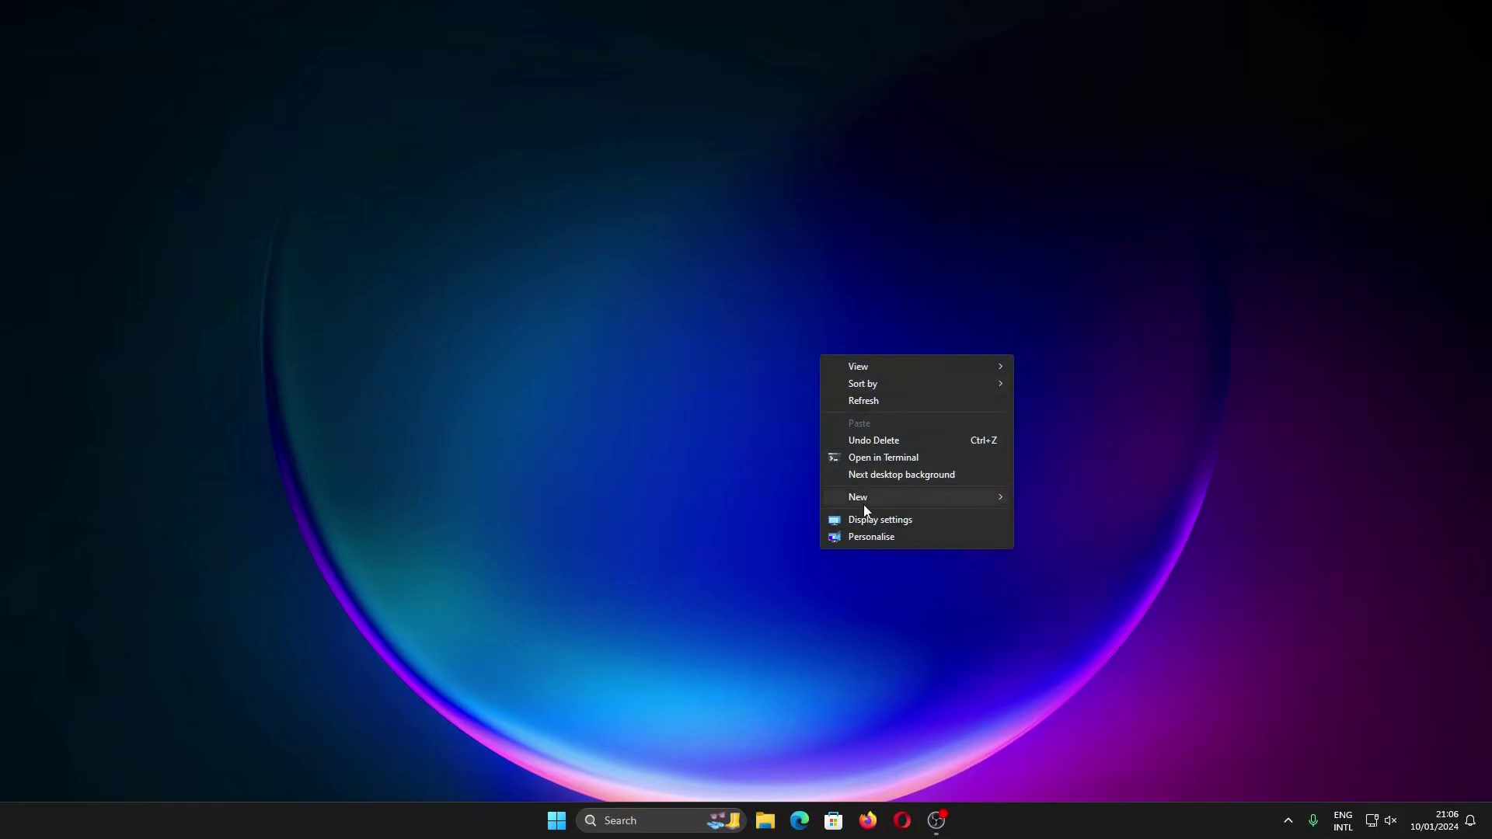
pyautogui.click(723, 558)
# - Search Windows for "nvidia" and open NVIDIA Control Panel from the results
pyautogui.click(556, 822)
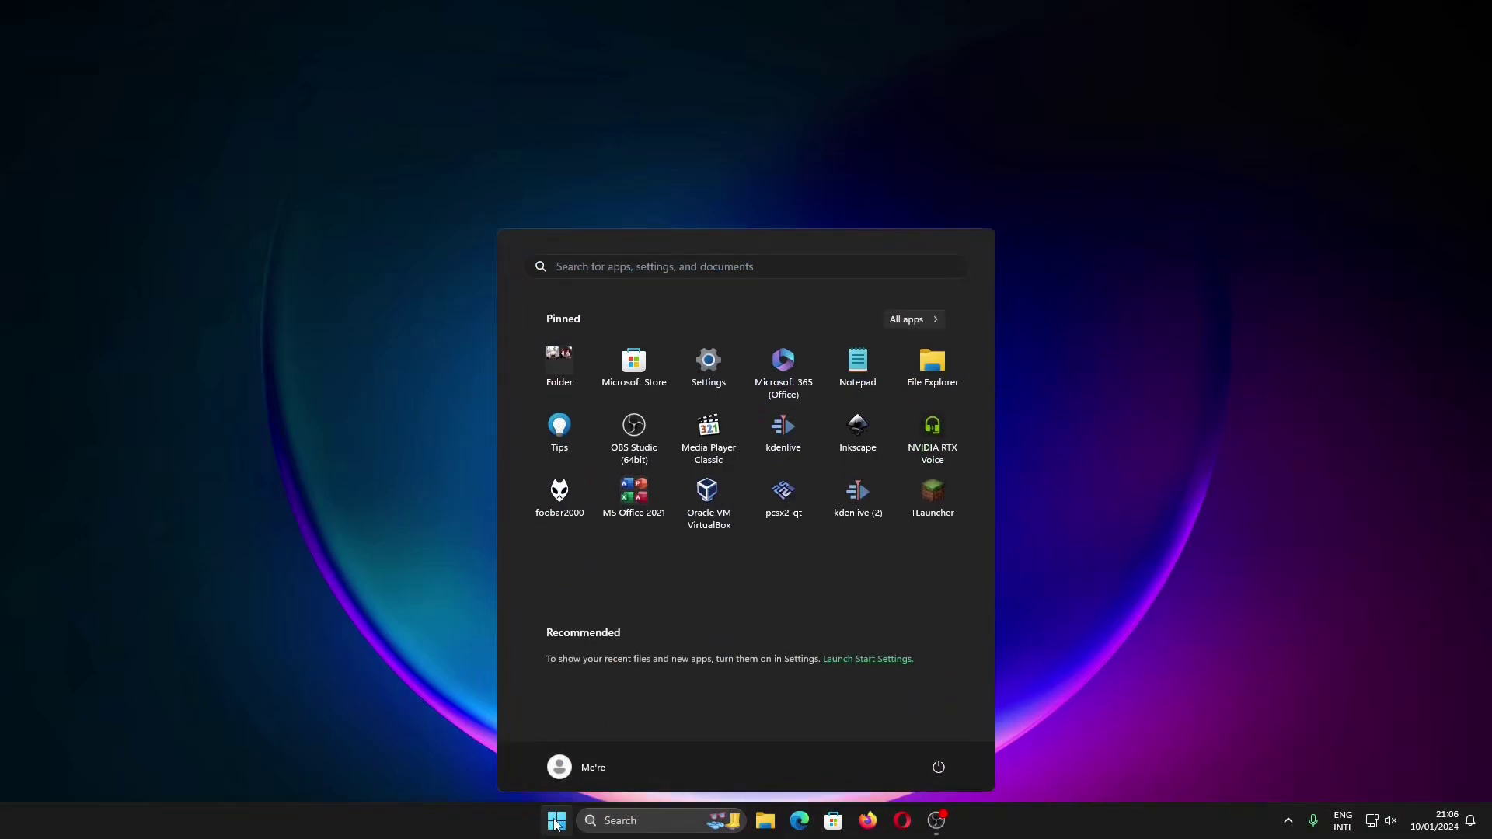
pyautogui.write('nvidia')
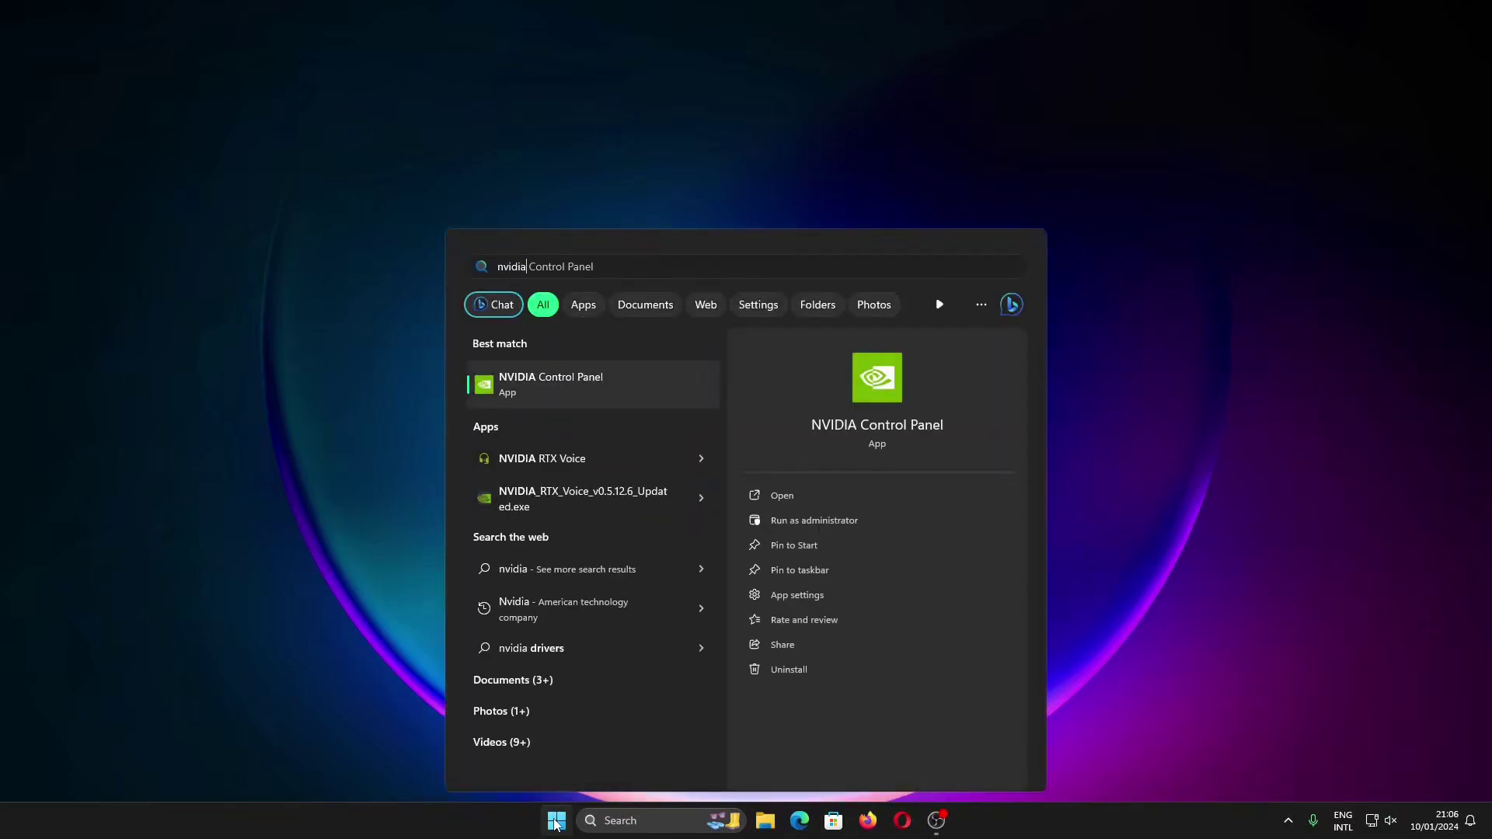
pyautogui.click(554, 822)
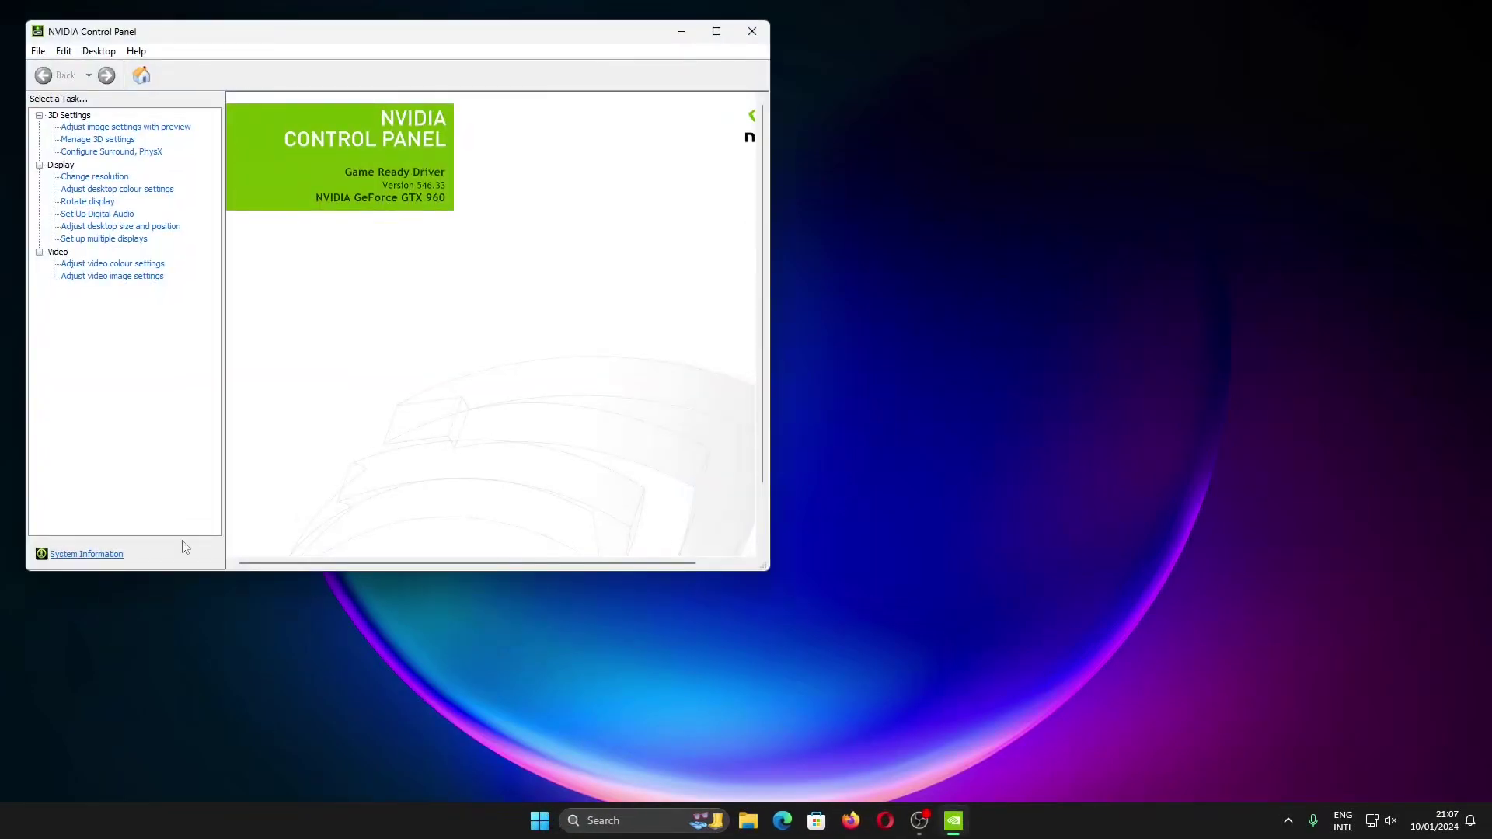
# - Enable the desktop options Add Desktop Context Menu and Show Notification Tray Icon in NVIDIA Control Panel
pyautogui.click(99, 51)
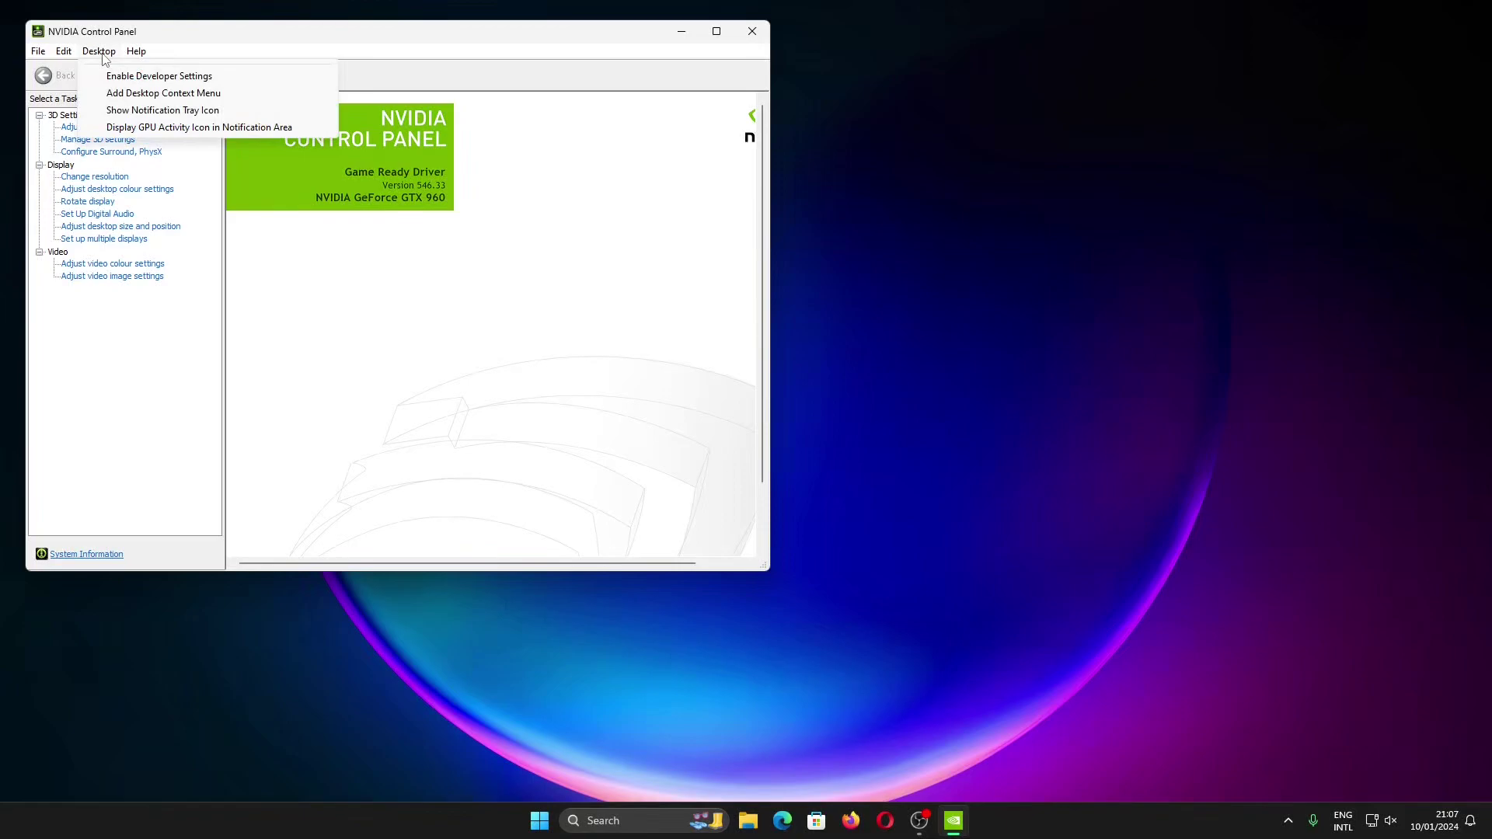
pyautogui.click(125, 94)
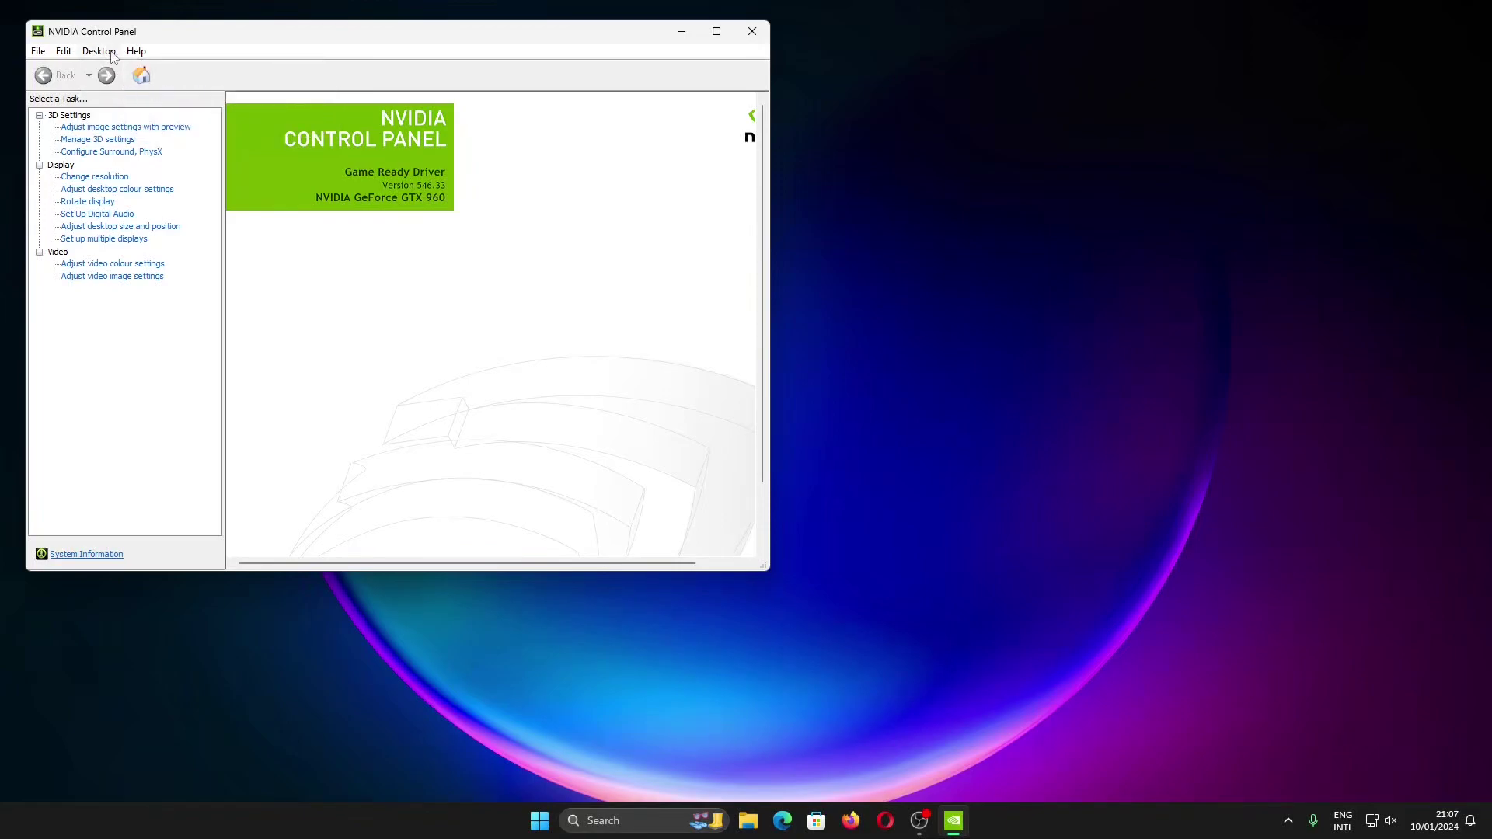
pyautogui.click(114, 52)
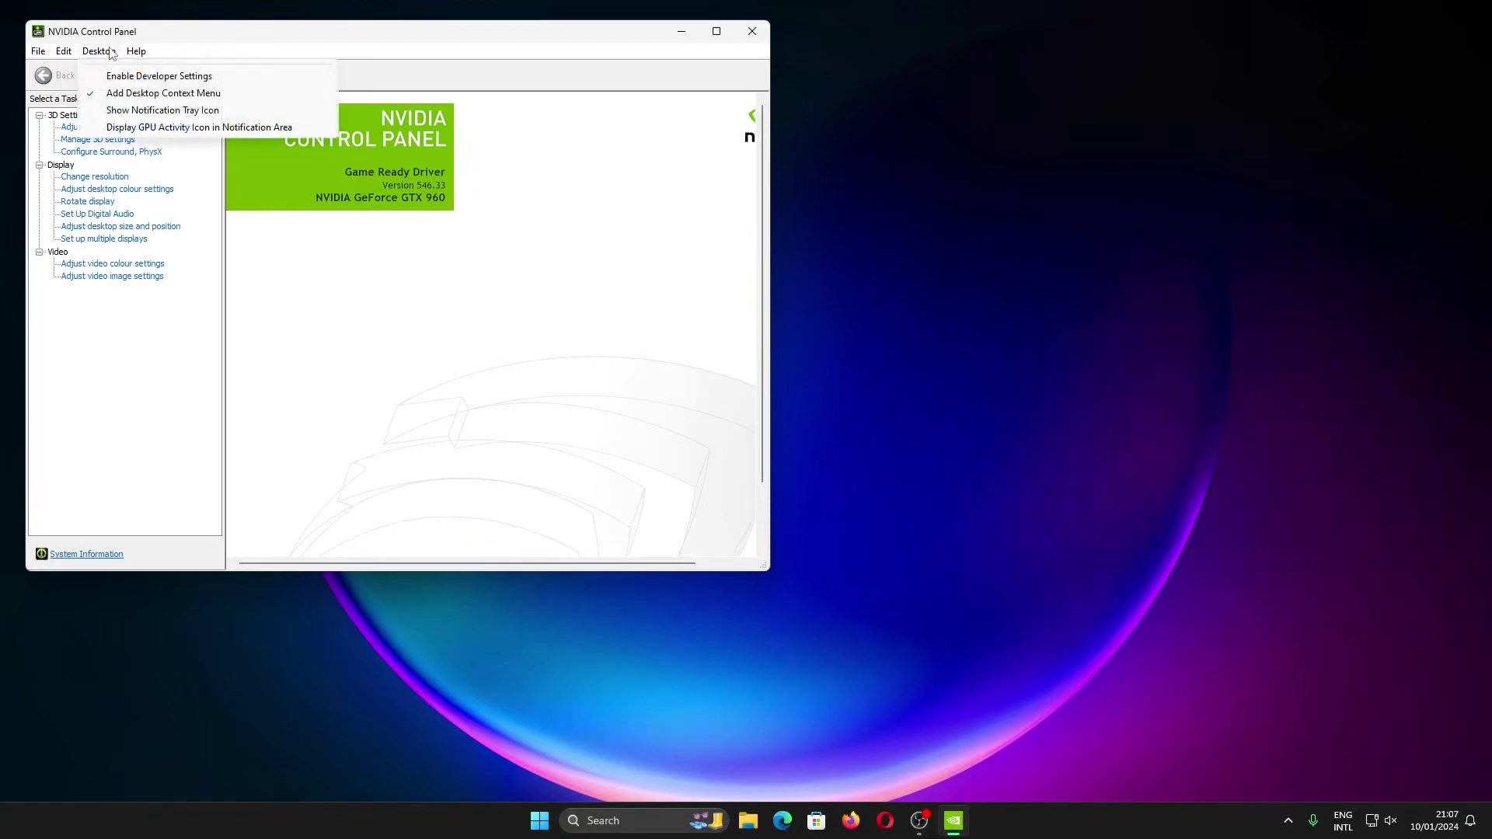
pyautogui.click(135, 111)
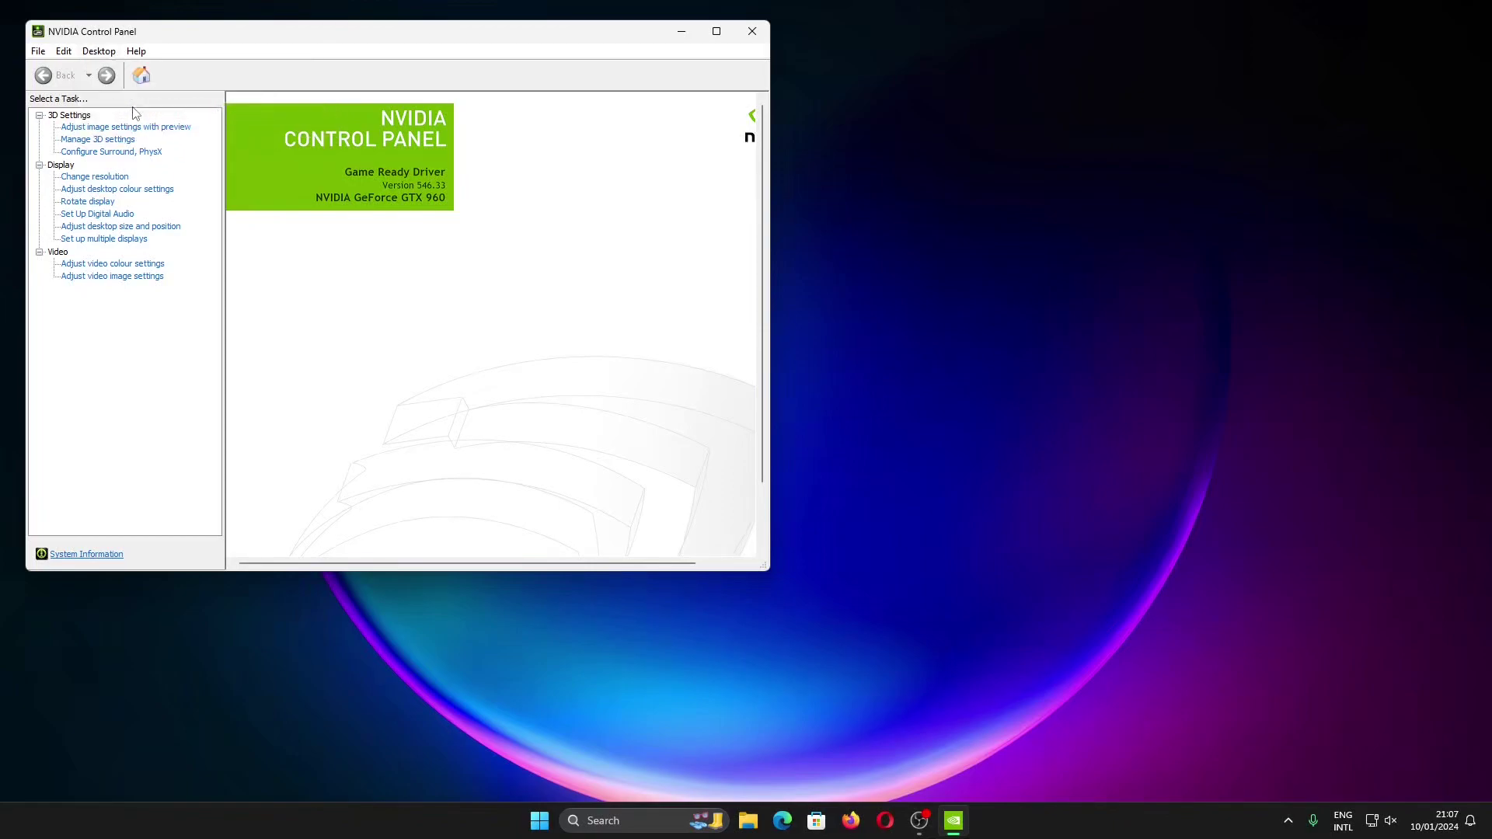
# - With NVIDIA Control Panel still open, inspect the desktop context menu and hidden notification-area icons for its shortcuts, closing both again
pyautogui.rightClick(1019, 600)
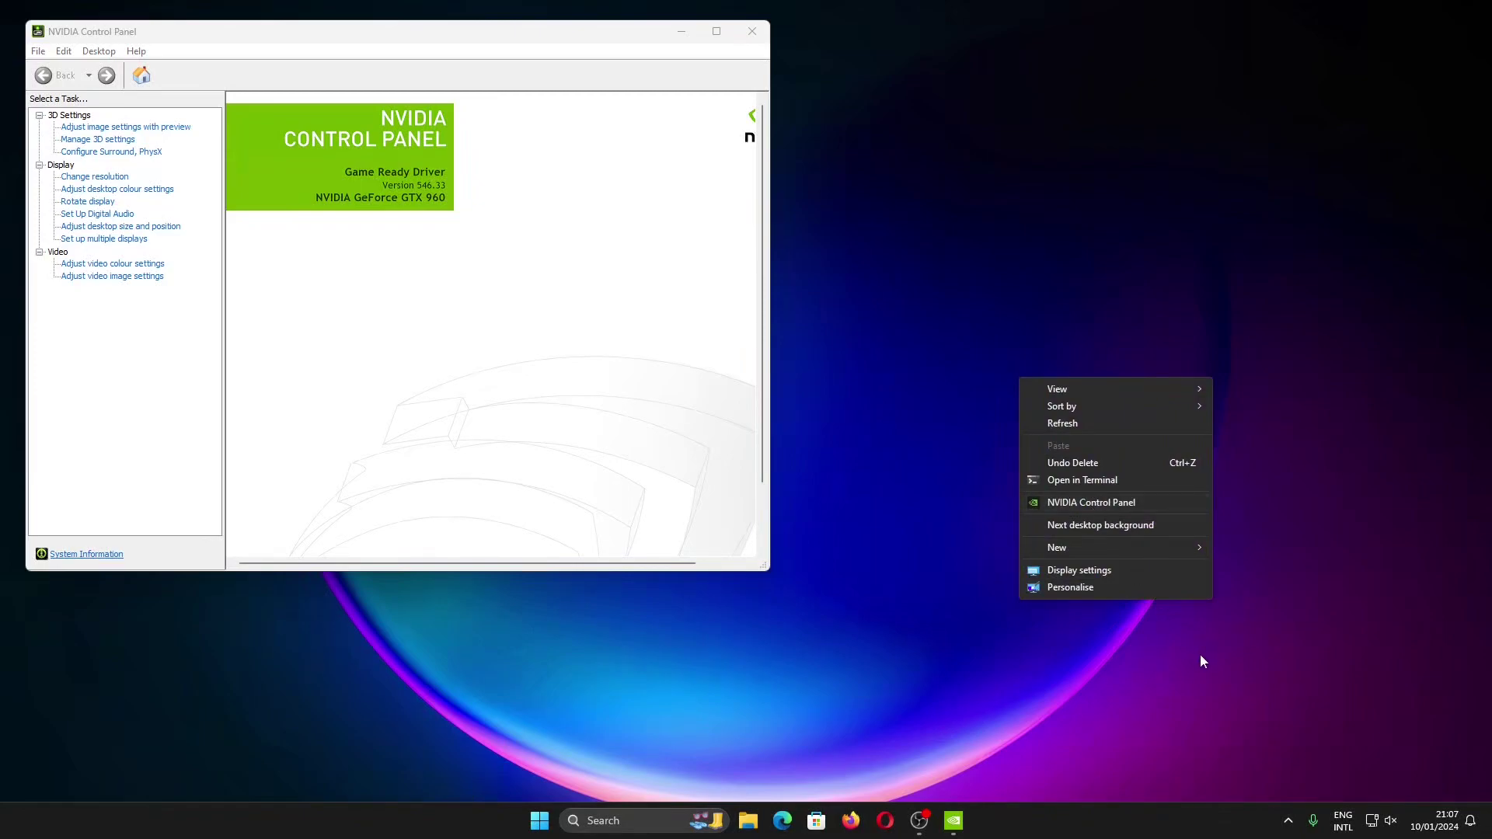
pyautogui.click(1223, 682)
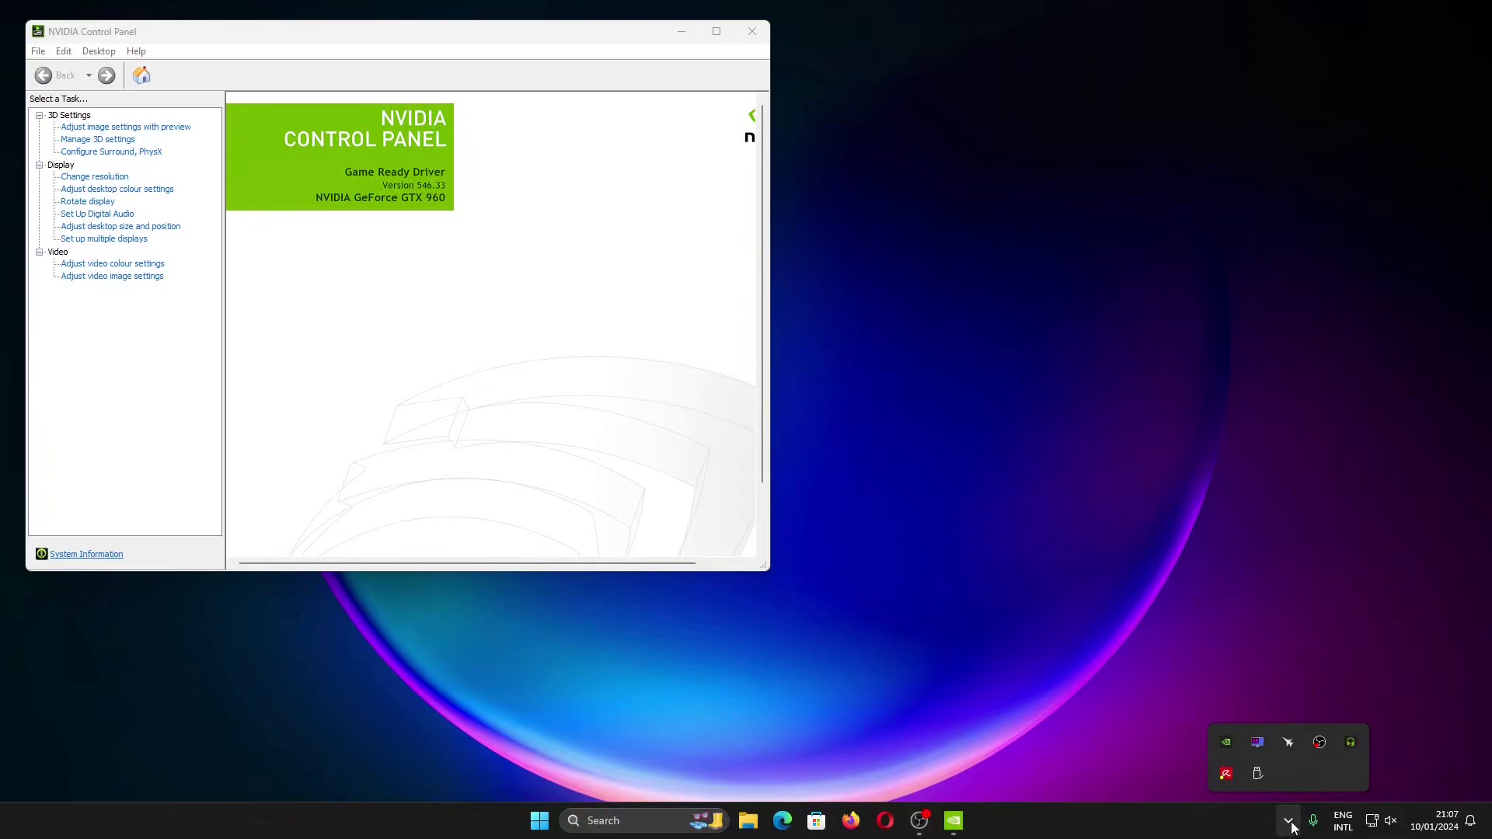
pyautogui.click(990, 509)
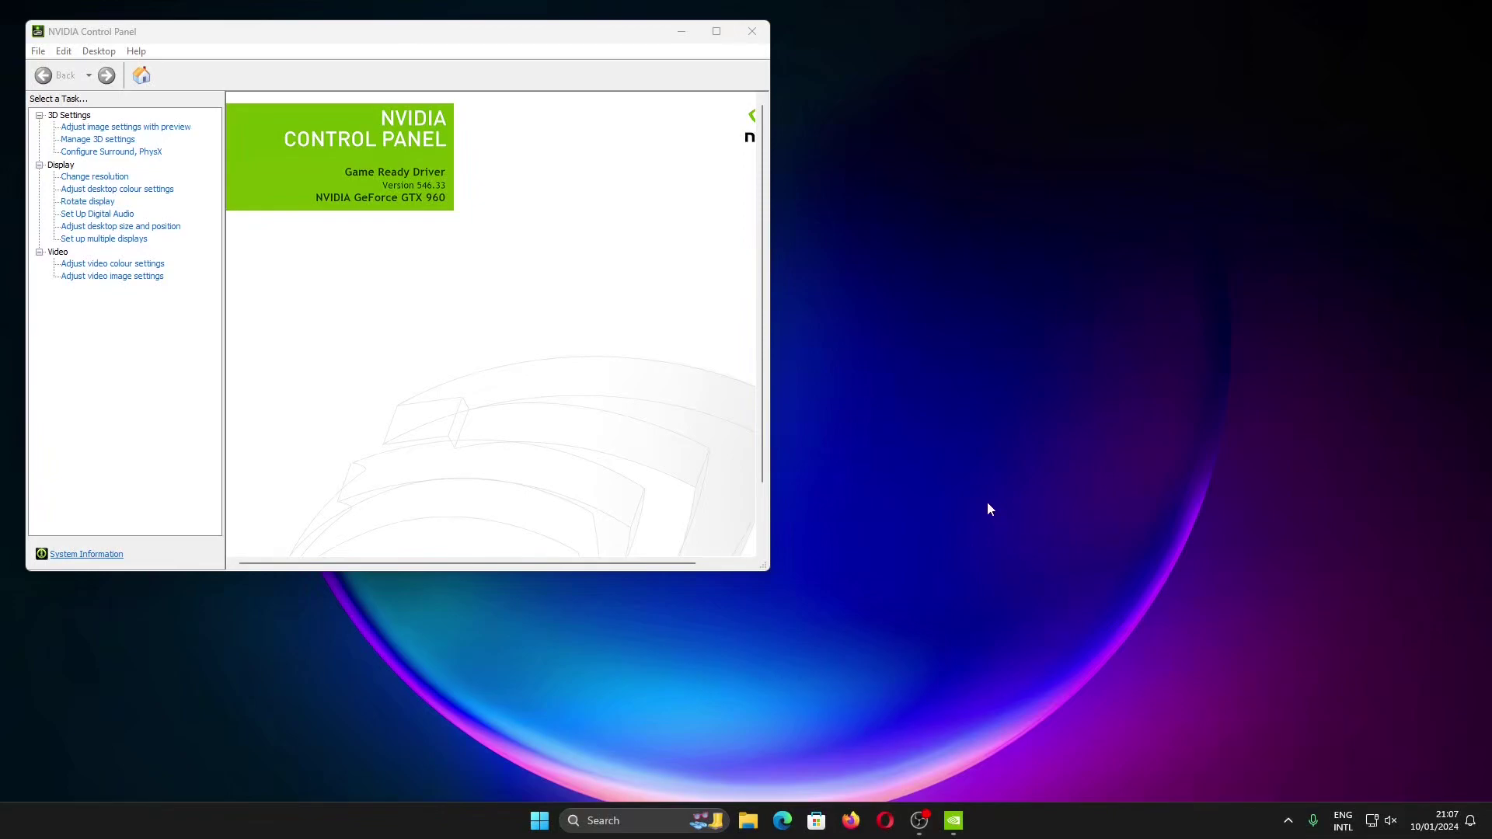